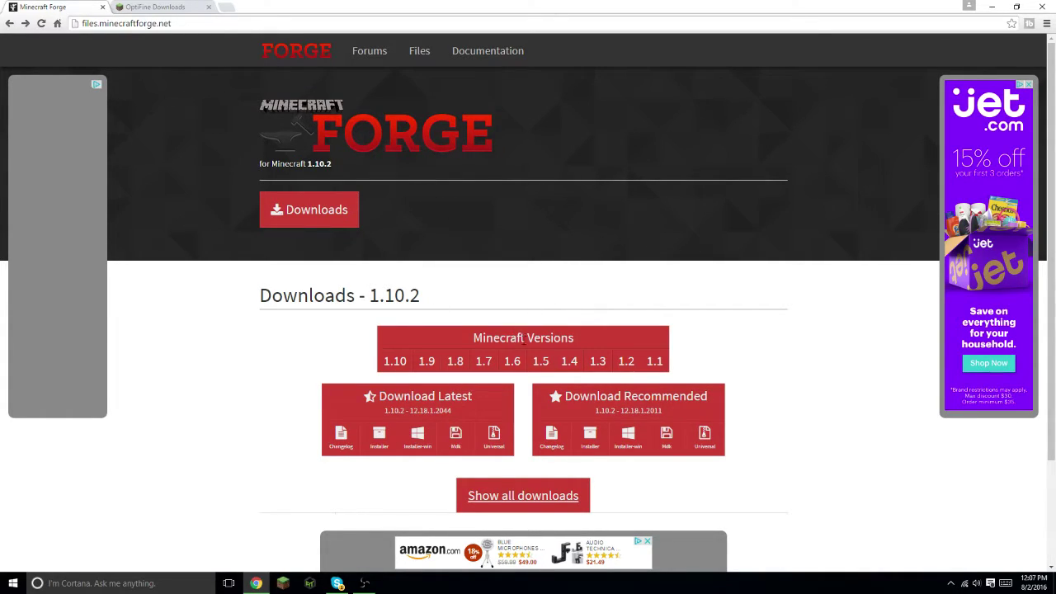
# Step: Open the Forge downloads page for Minecraft 1.7.10, with recommended build 10.13.4.1558
pyautogui.moveTo(487, 360)
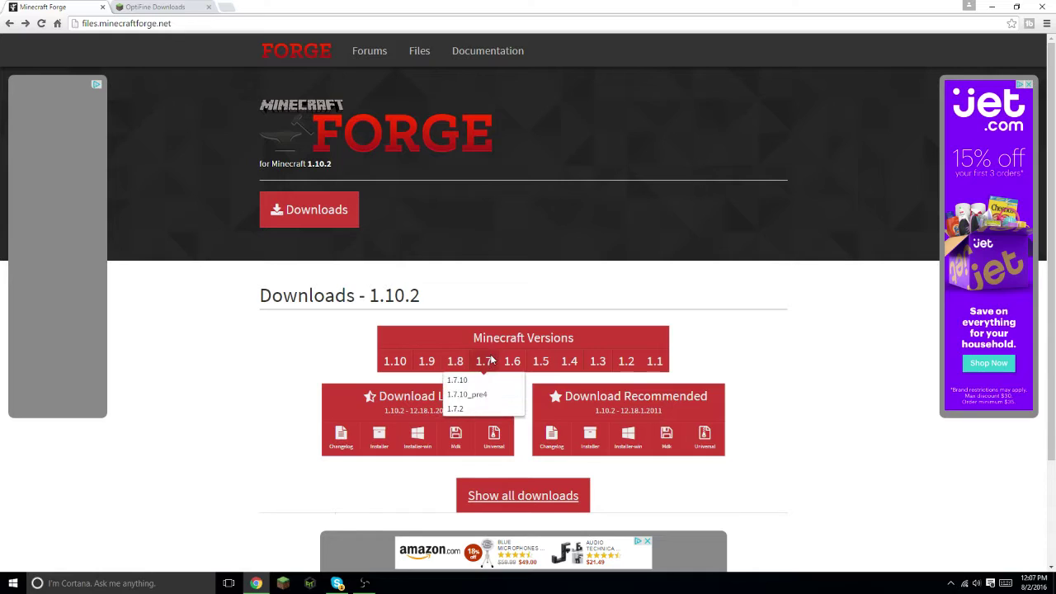
pyautogui.click(491, 382)
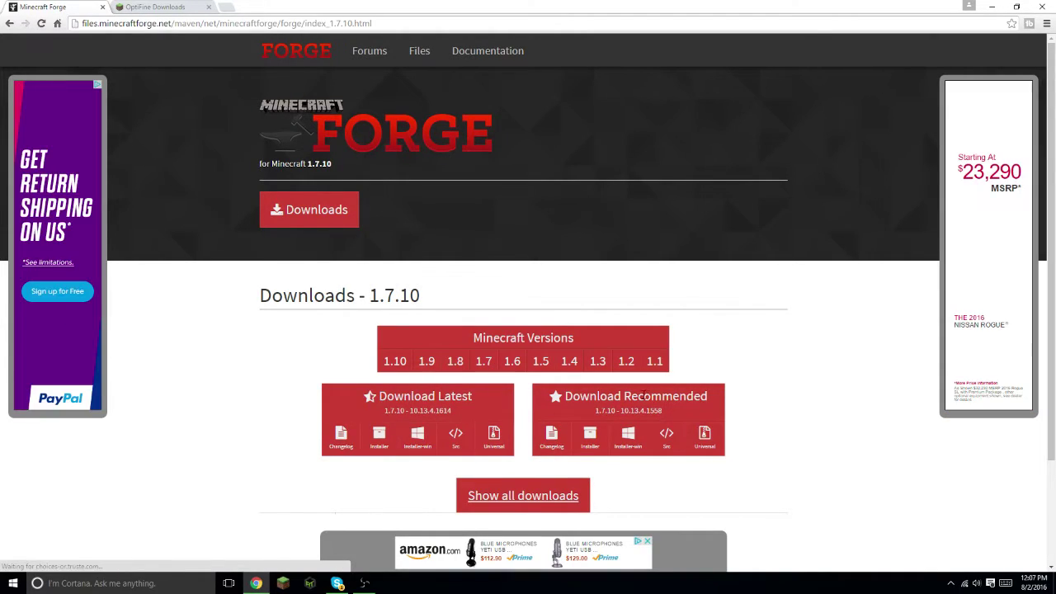
# Step: Download the recommended Forge 1.7.10 installer past the AdFoc.us ad and place it on the desktop
pyautogui.click(591, 437)
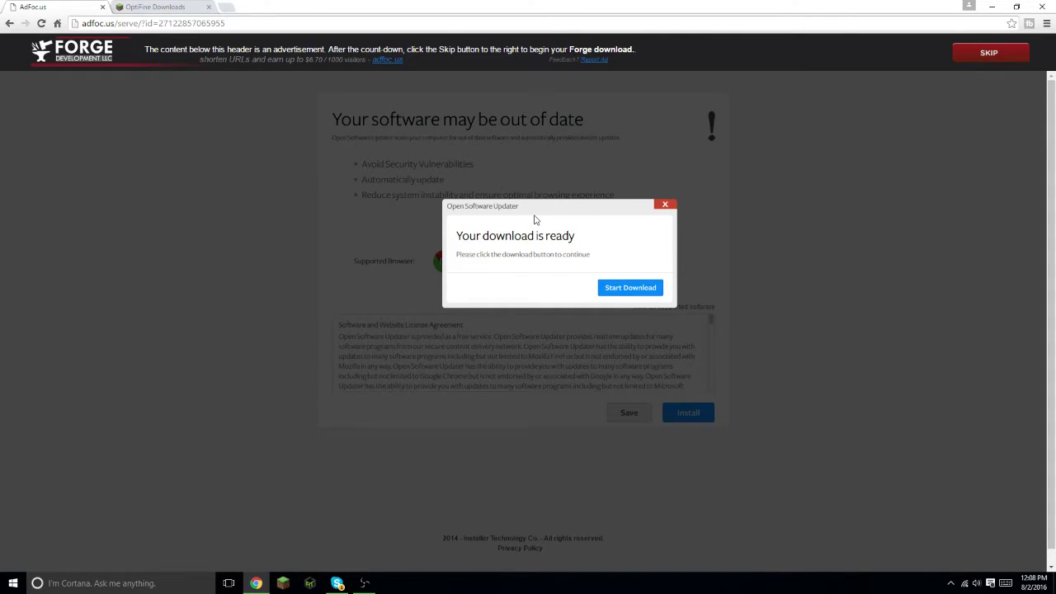
pyautogui.click(988, 57)
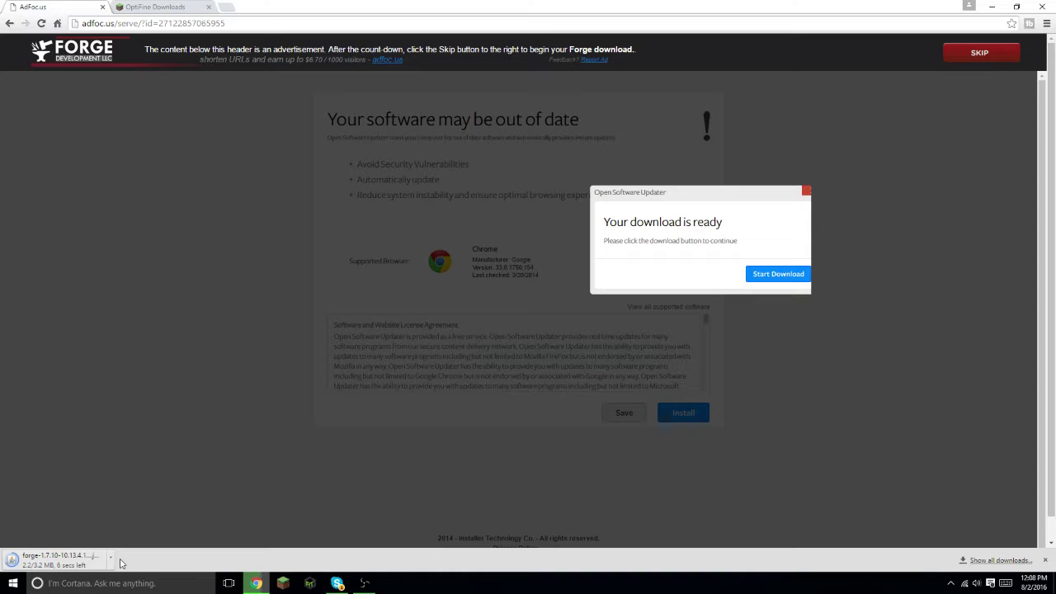
pyautogui.moveTo(294, 6); pyautogui.dragTo(574, 152)
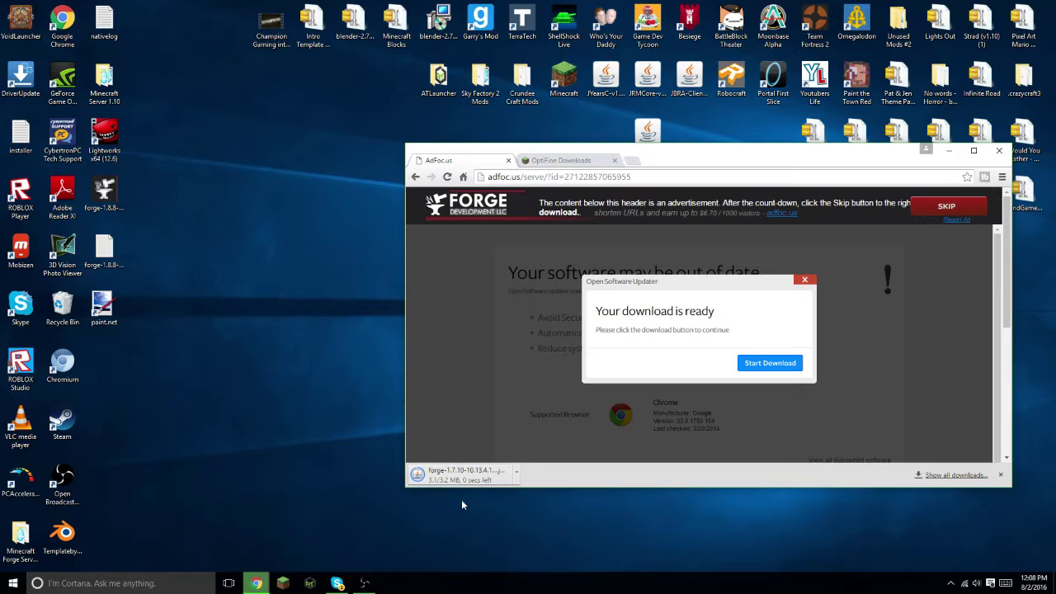
pyautogui.click(595, 481)
pyautogui.moveTo(465, 485); pyautogui.dragTo(104, 368)
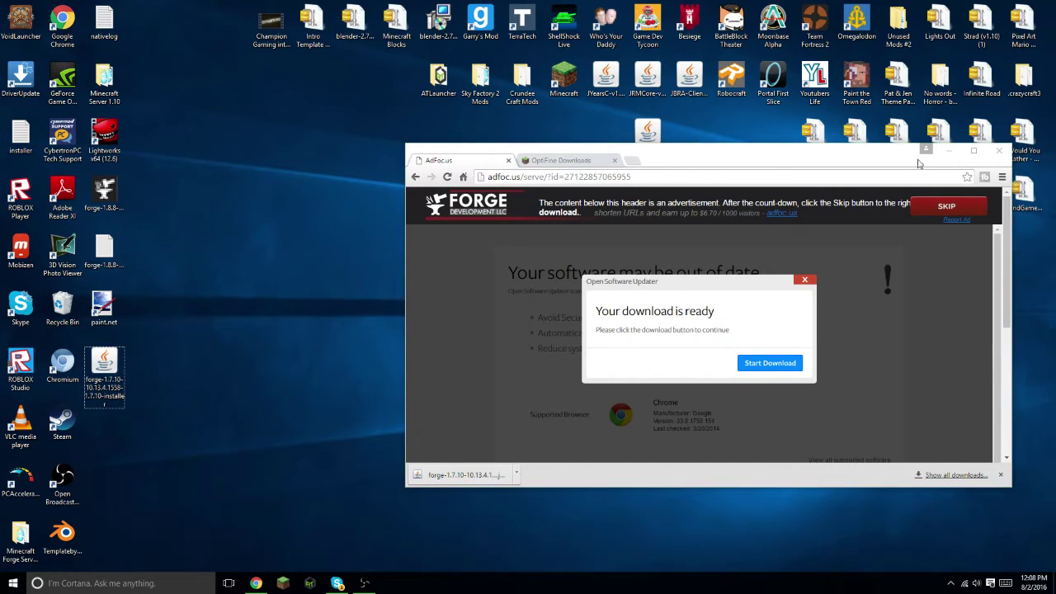
pyautogui.click(949, 151)
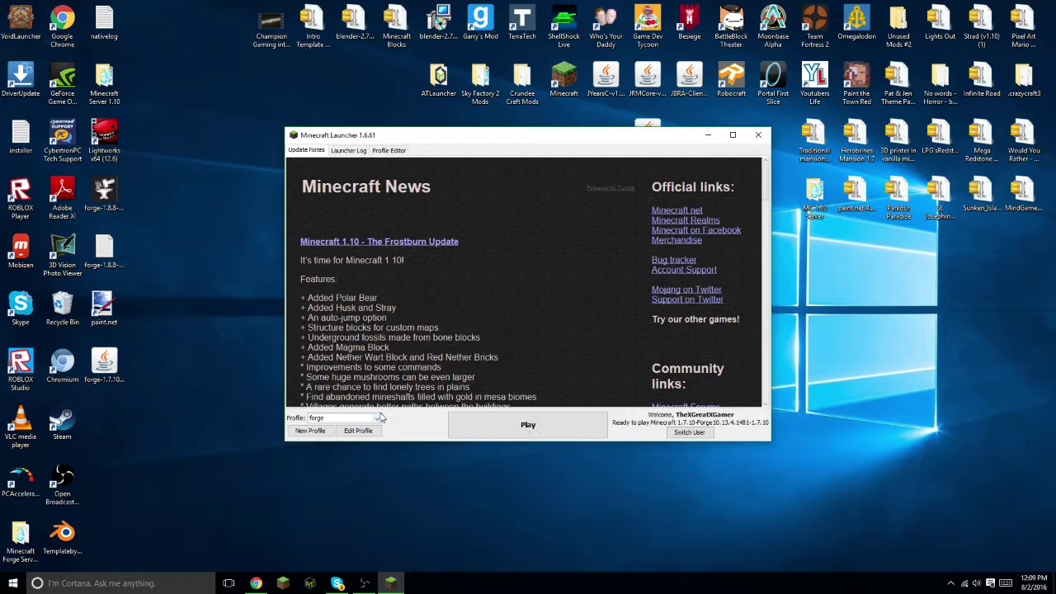
# Step: Set the ChampionGaming profile to release 1.7.10, save it, and launch the game
pyautogui.click(379, 418)
pyautogui.click(351, 437)
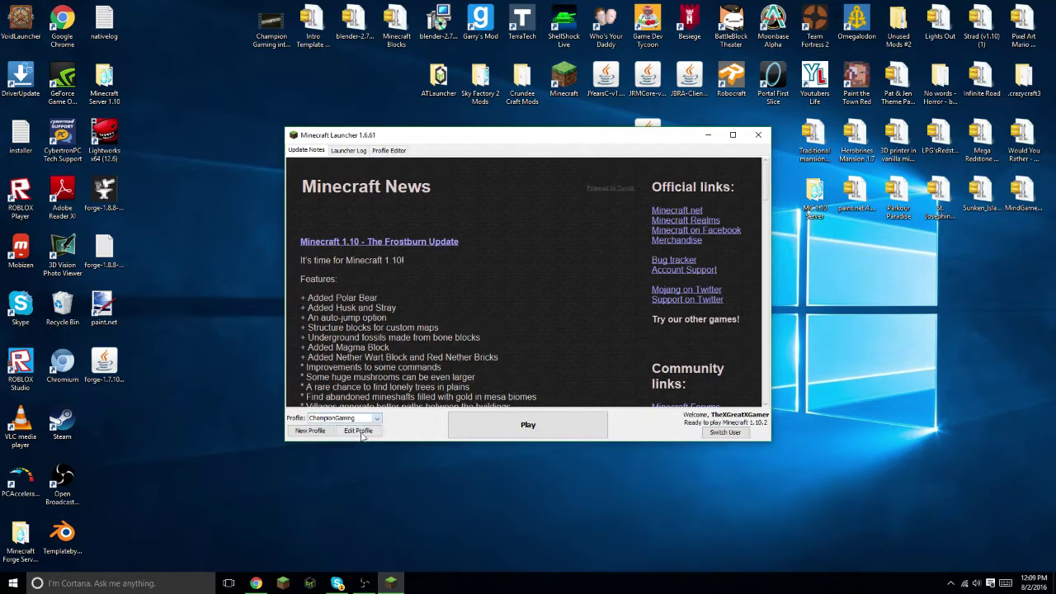
pyautogui.click(365, 433)
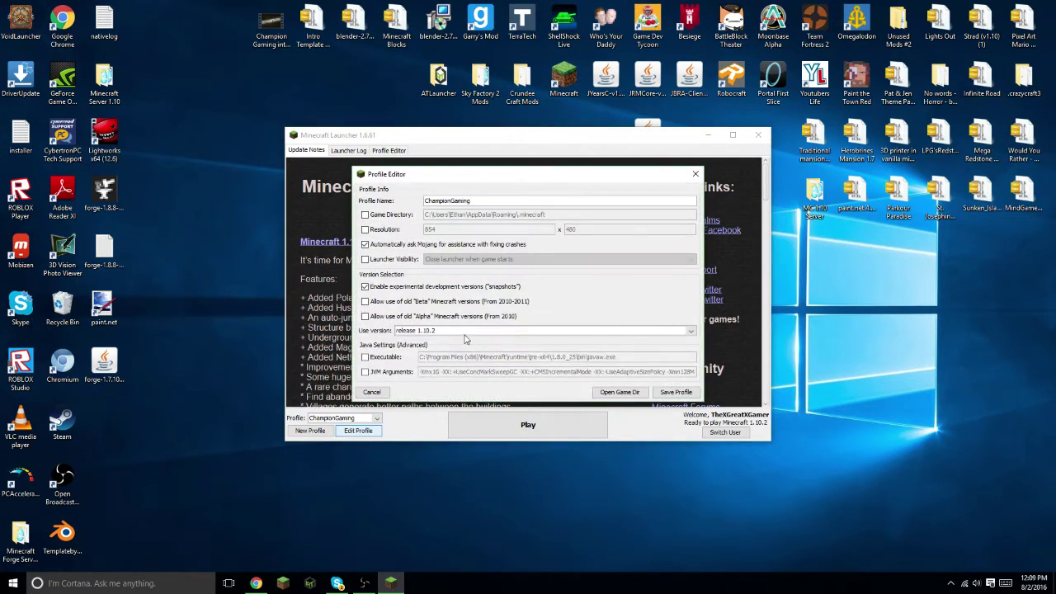
pyautogui.click(465, 332)
pyautogui.scroll(-5, 465, 375)
pyautogui.scroll(-2, 462, 383)
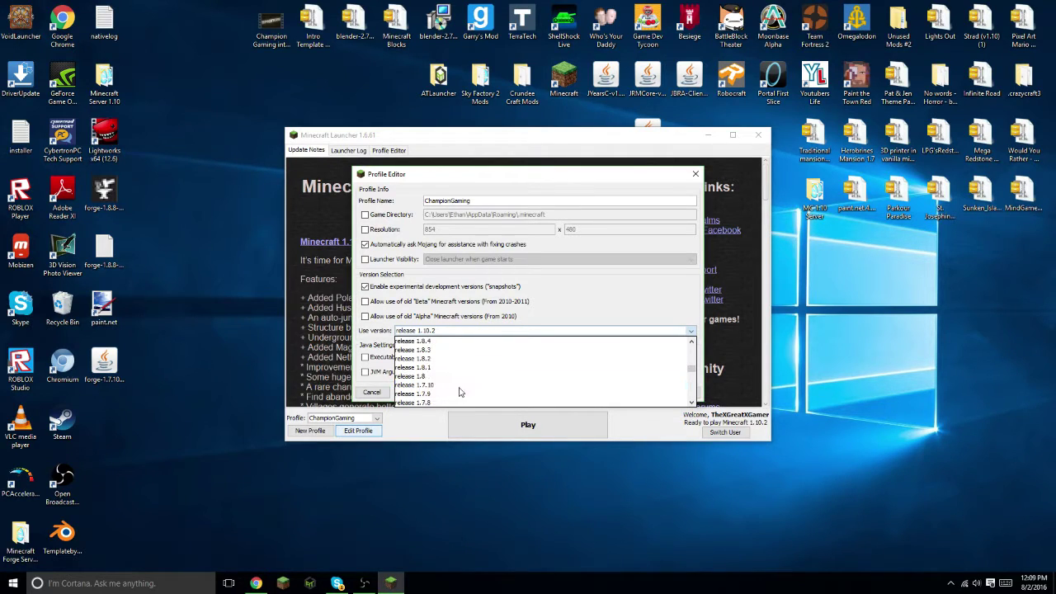
pyautogui.click(459, 385)
pyautogui.click(675, 393)
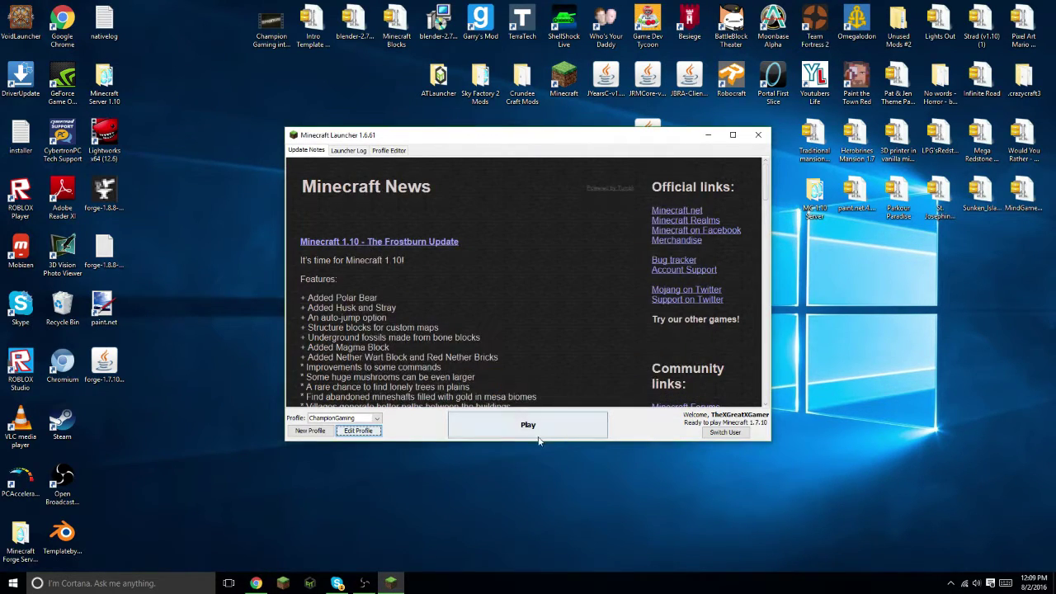
pyautogui.click(537, 431)
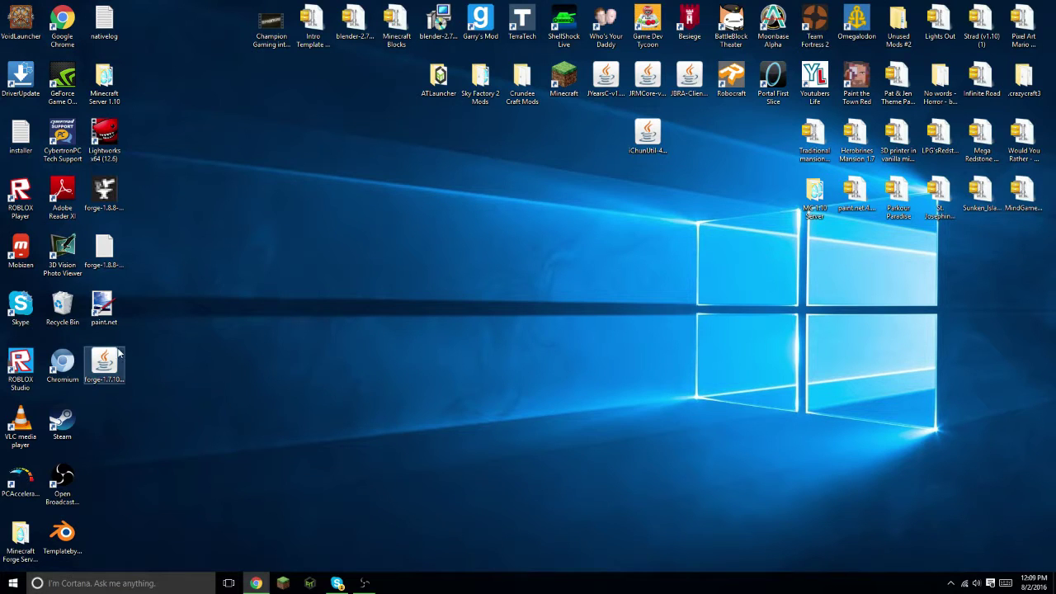
# Step: Install the Forge 10.13.4.1558-1.7.10 client with the Forge installer
pyautogui.moveTo(106, 362); pyautogui.dragTo(440, 306)
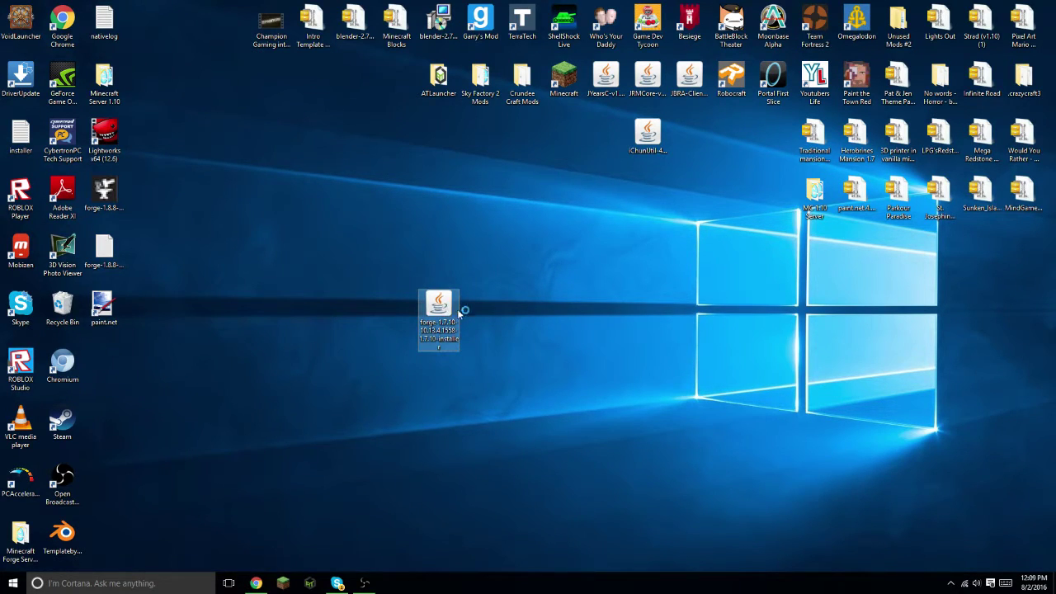
pyautogui.doubleClick(438, 307)
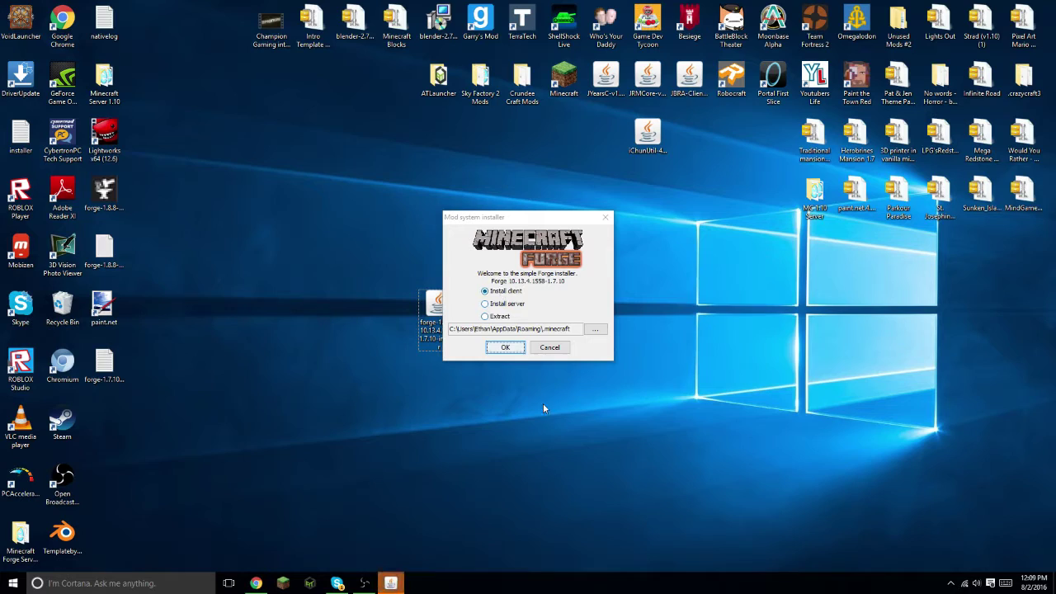
pyautogui.click(507, 347)
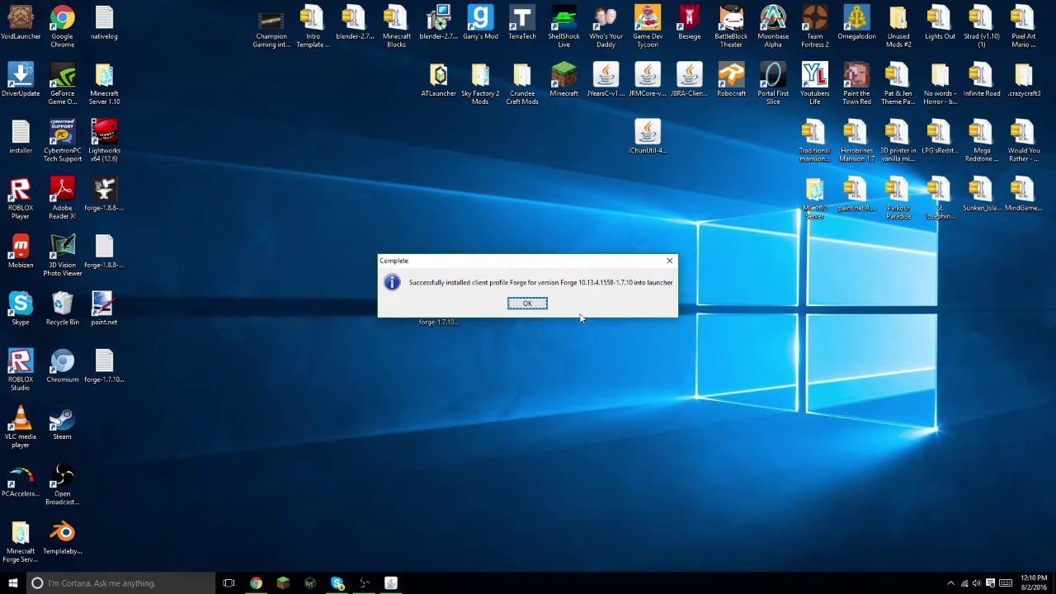
pyautogui.click(527, 303)
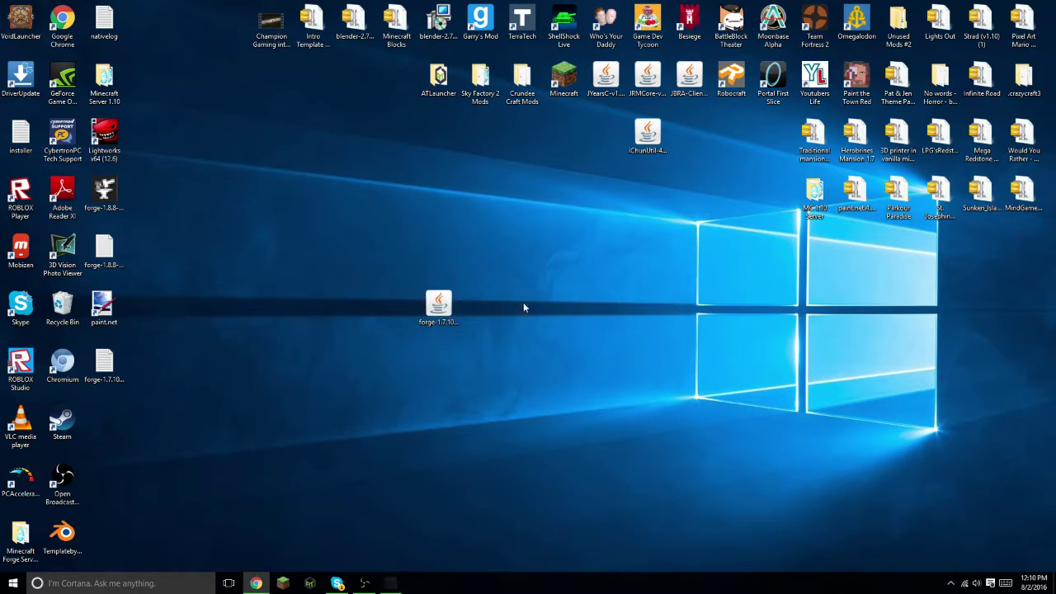
# Step: Delete both Forge installer files from the desktop and reopen the Minecraft Launcher
pyautogui.rightClick(436, 304)
pyautogui.click(487, 483)
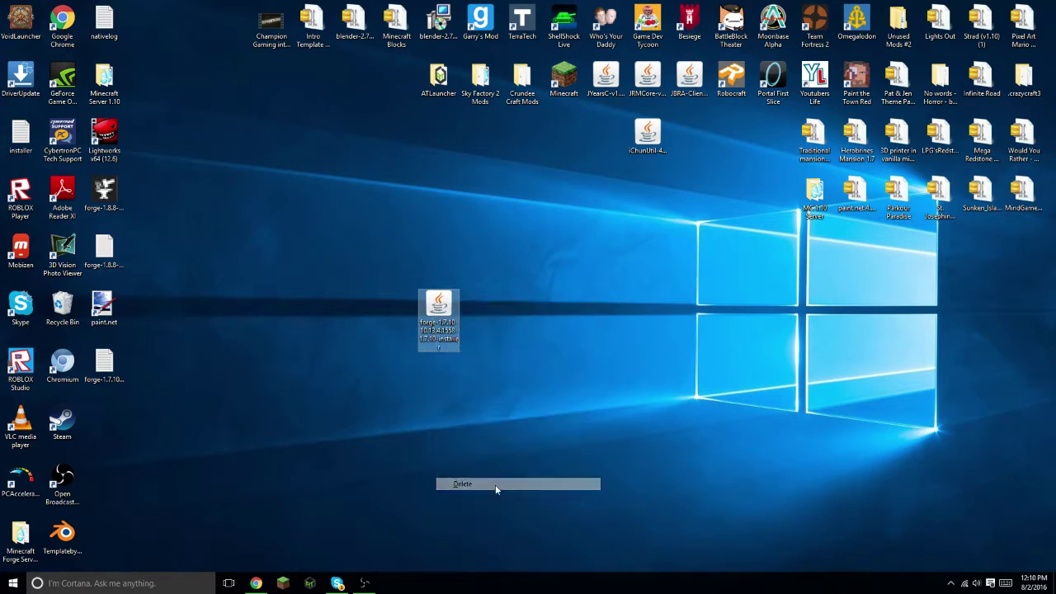
pyautogui.rightClick(104, 365)
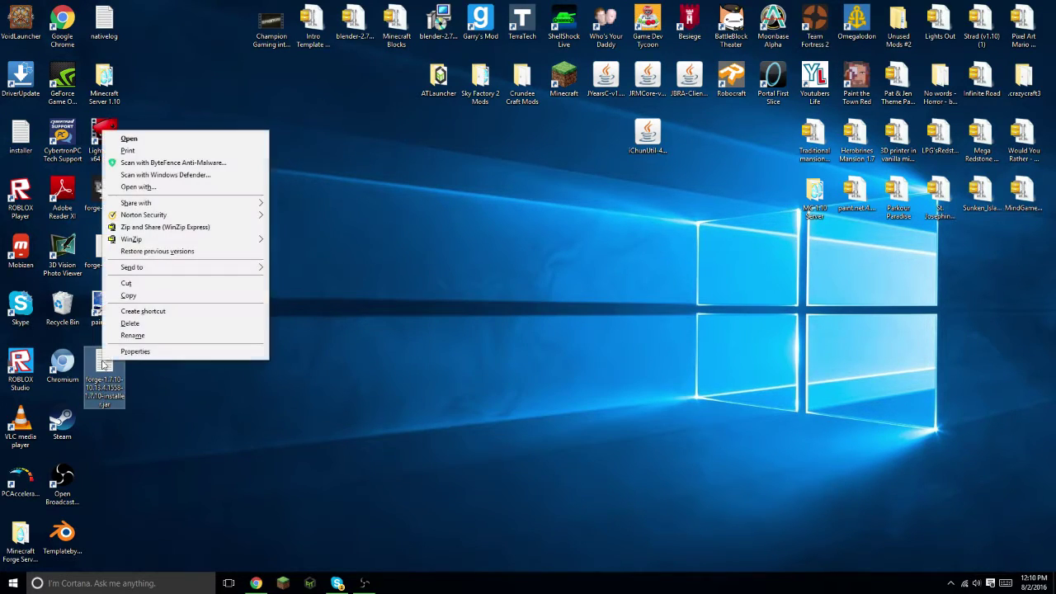
pyautogui.click(132, 324)
pyautogui.click(283, 583)
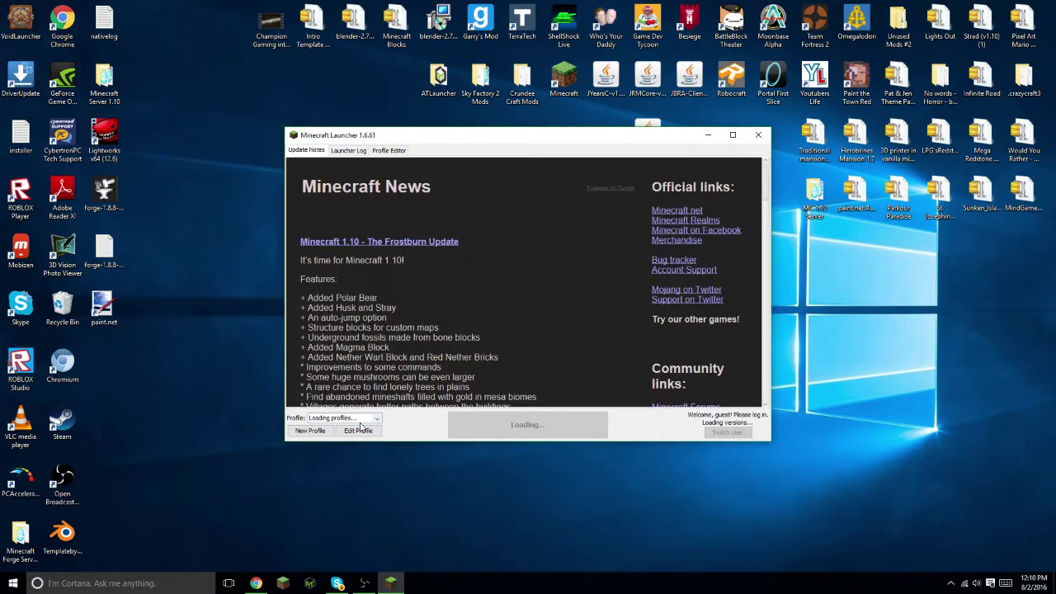
# Step: Save the forge profile on 1.7.10-Forge10.13.4.1481-1.7.10 unchanged and launch it
pyautogui.click(364, 420)
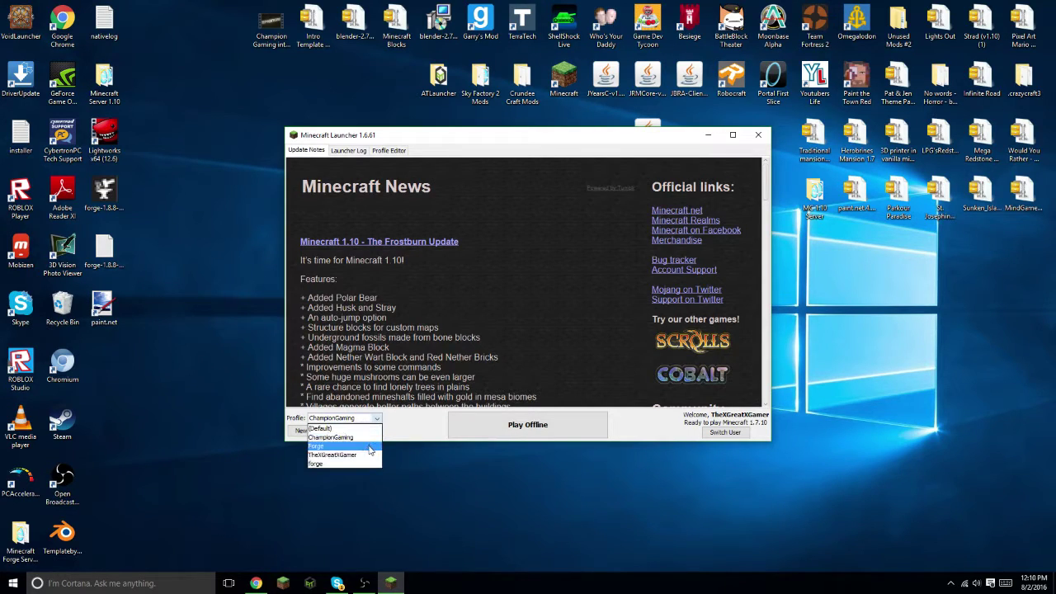
pyautogui.click(361, 464)
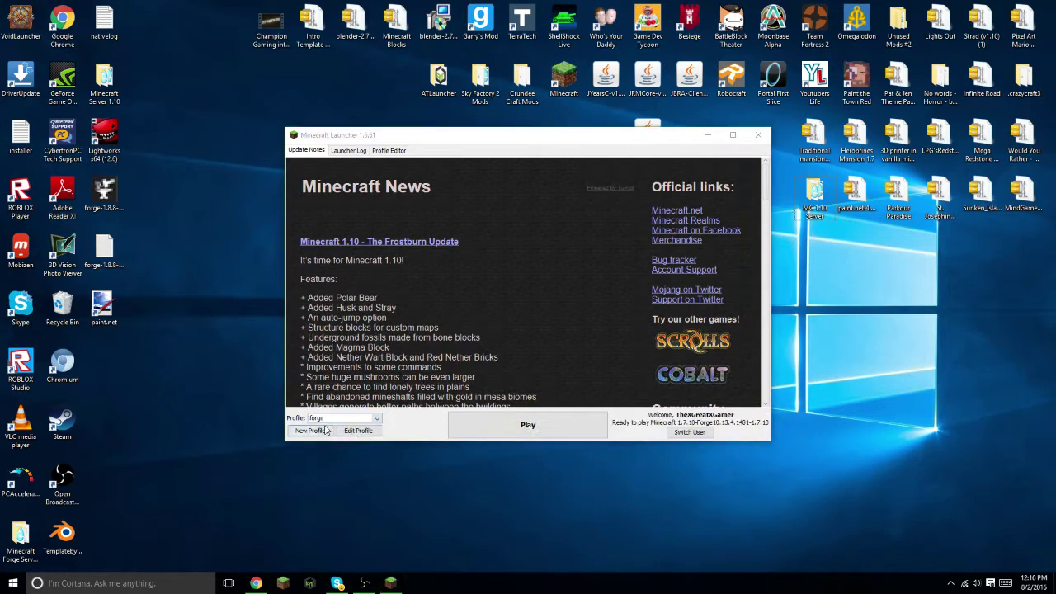
pyautogui.click(367, 429)
pyautogui.click(443, 330)
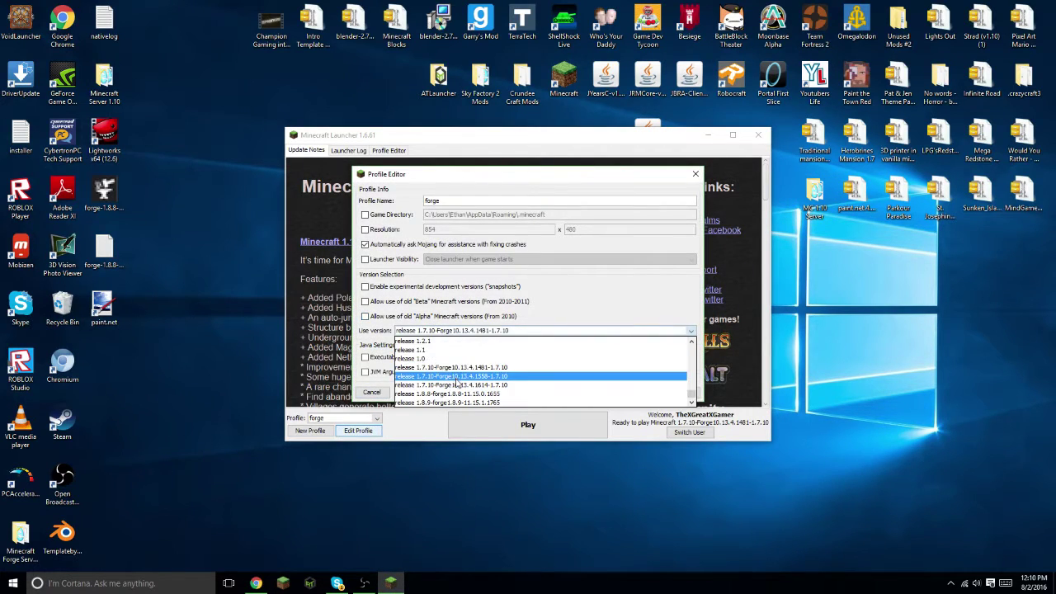
pyautogui.click(480, 350)
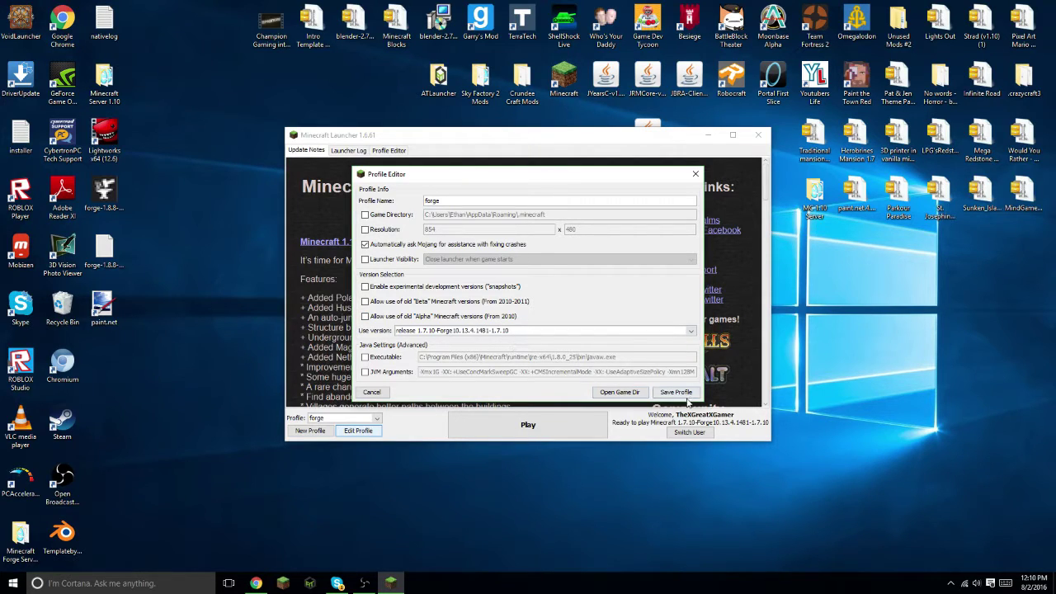
pyautogui.click(675, 392)
pyautogui.click(568, 423)
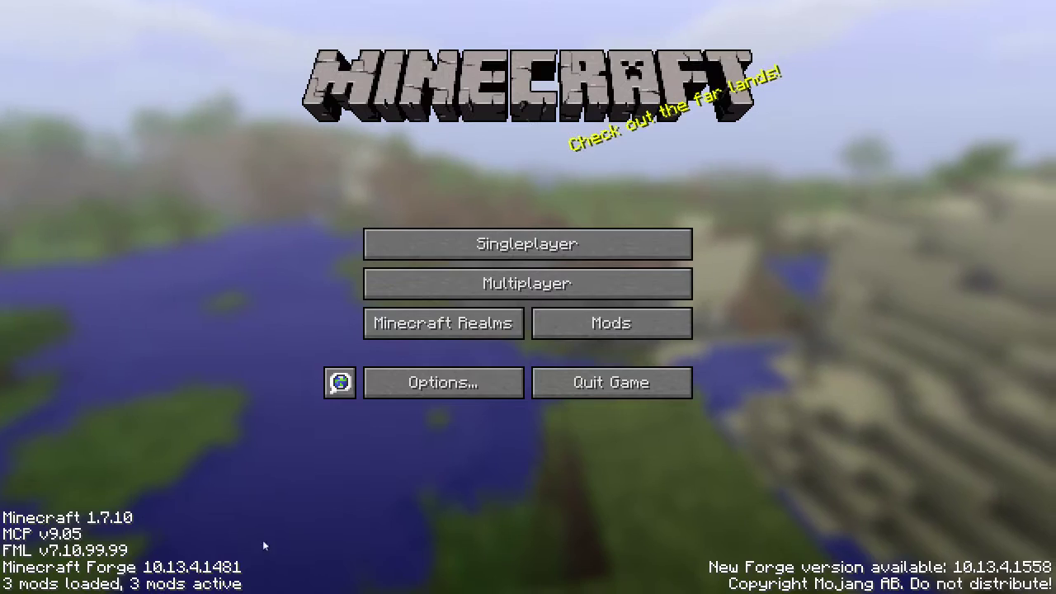
# Step: Review Minecraft Coder Pack, Forge Mod Loader and Minecraft Forge in the Mod List
pyautogui.click(574, 330)
pyautogui.click(132, 213)
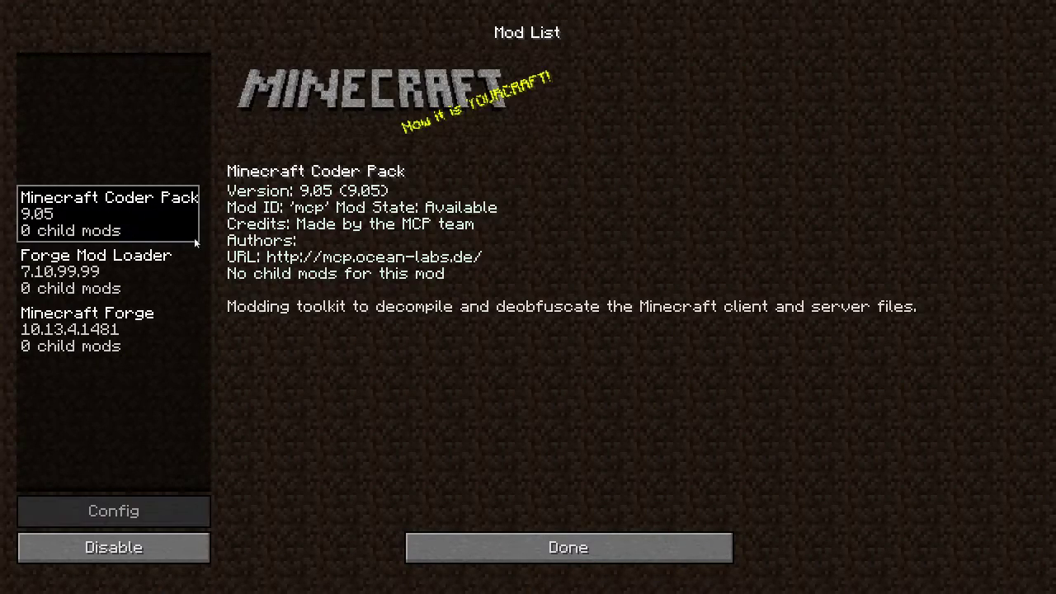
pyautogui.click(148, 277)
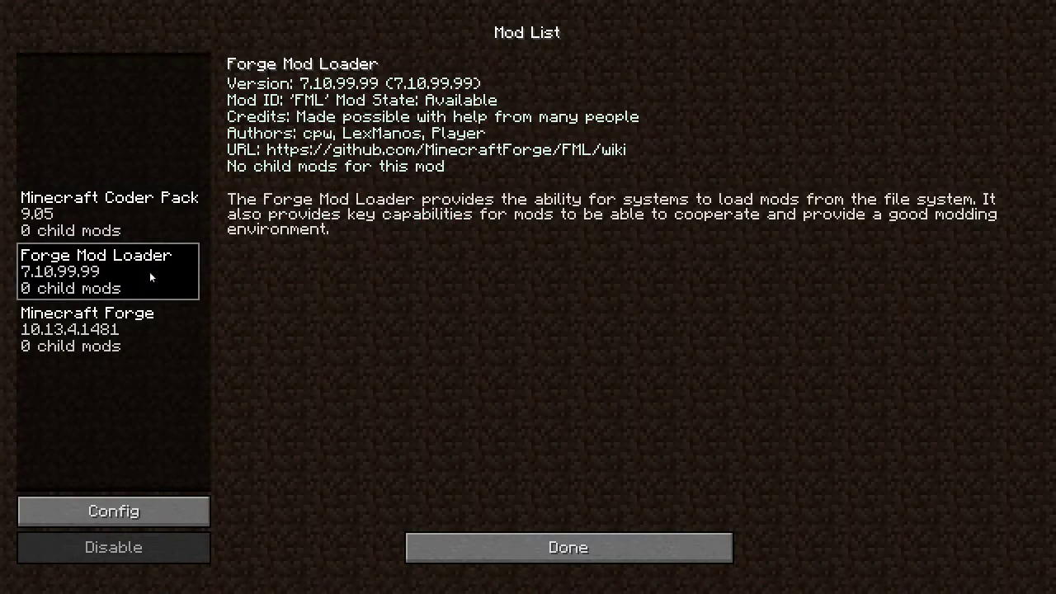
pyautogui.click(153, 346)
pyautogui.click(567, 551)
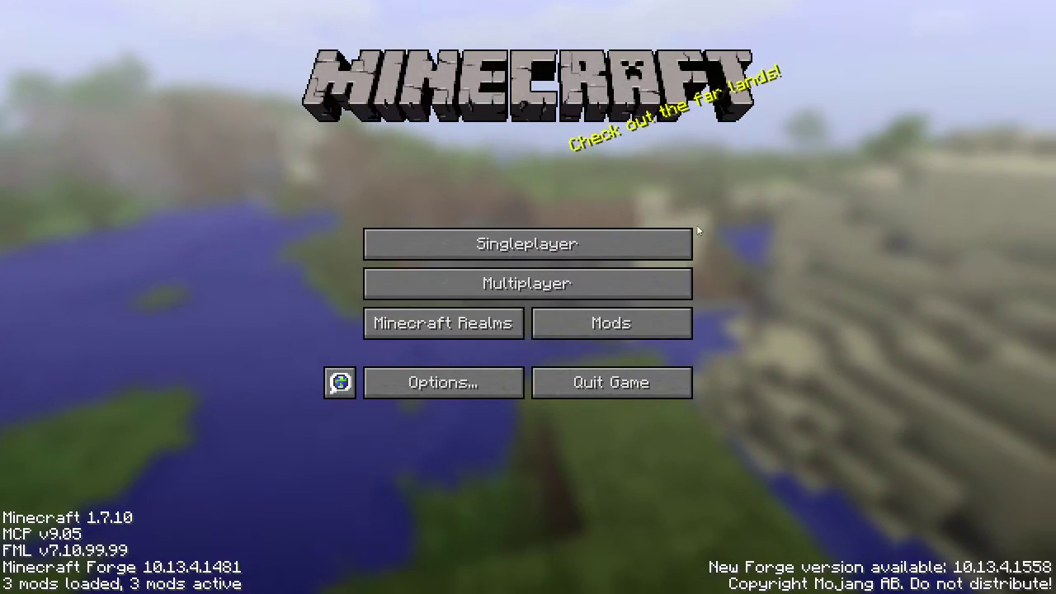
# Step: Quit Minecraft and bring Chrome back maximized
pyautogui.click(620, 393)
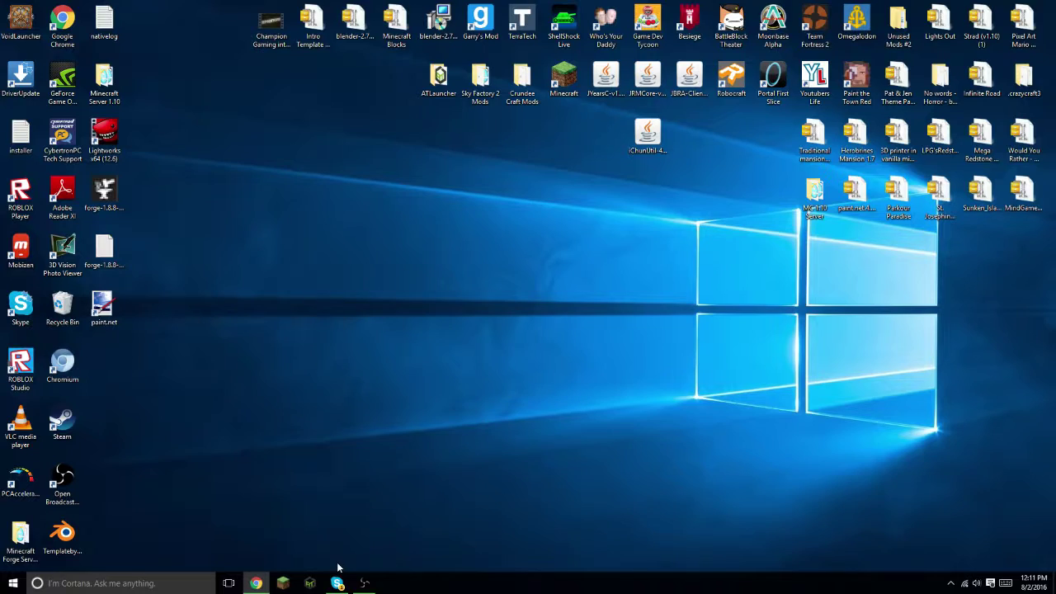
pyautogui.click(256, 582)
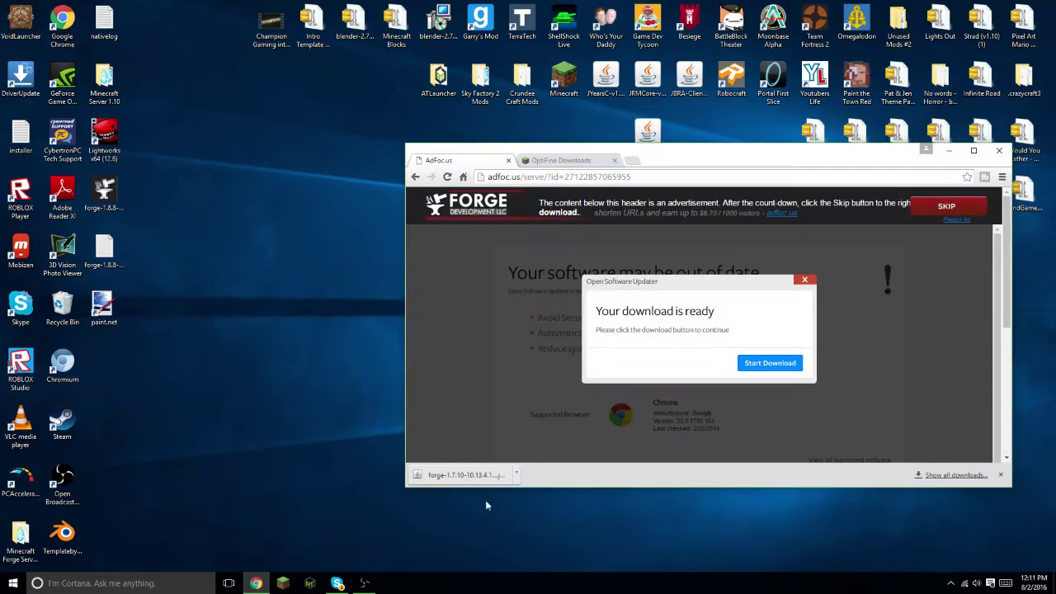
pyautogui.click(973, 150)
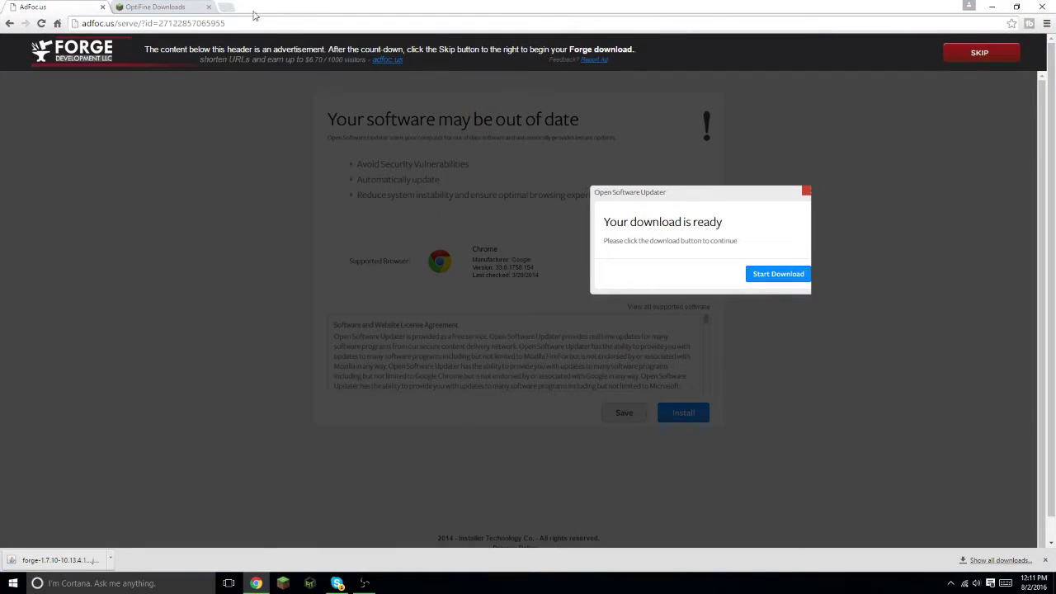
# Step: On the OptiFine Downloads tab, open the mirror for OptiFine 1.7.10 HD U D6
pyautogui.click(153, 7)
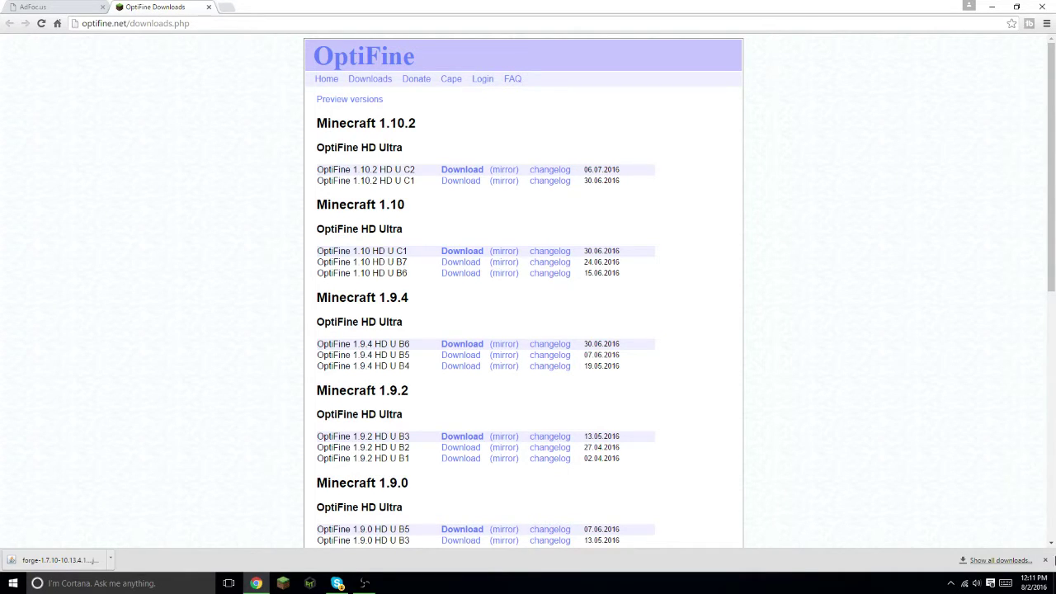
pyautogui.click(1046, 561)
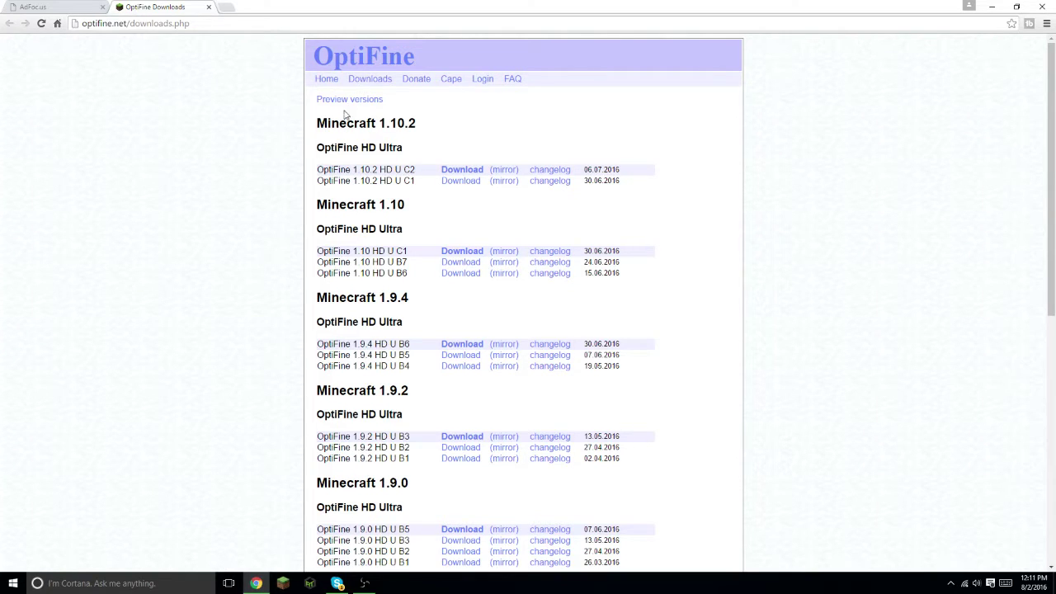
pyautogui.scroll(-6, 388, 202)
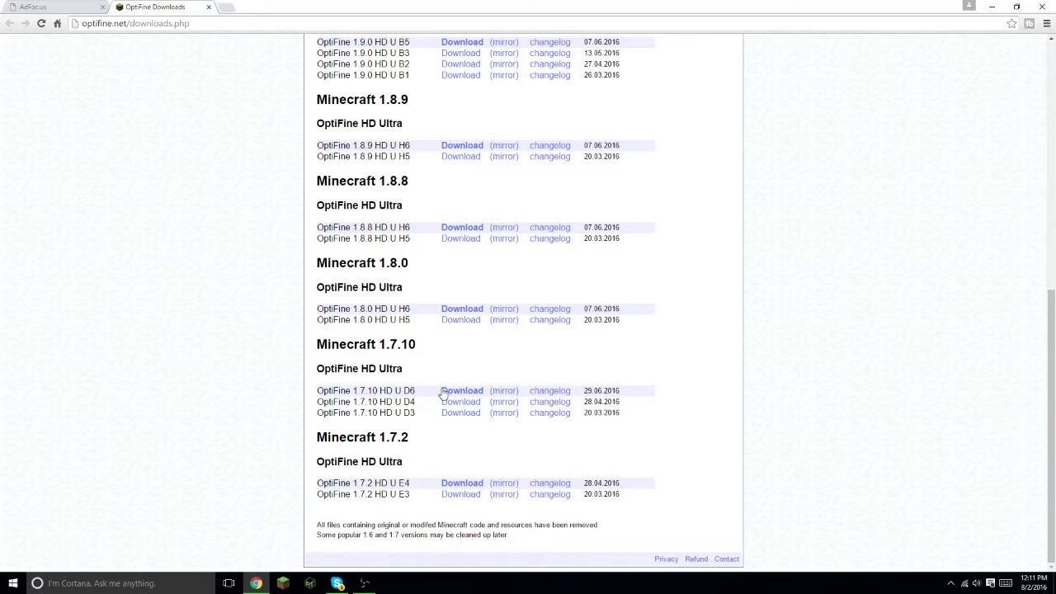
pyautogui.click(506, 393)
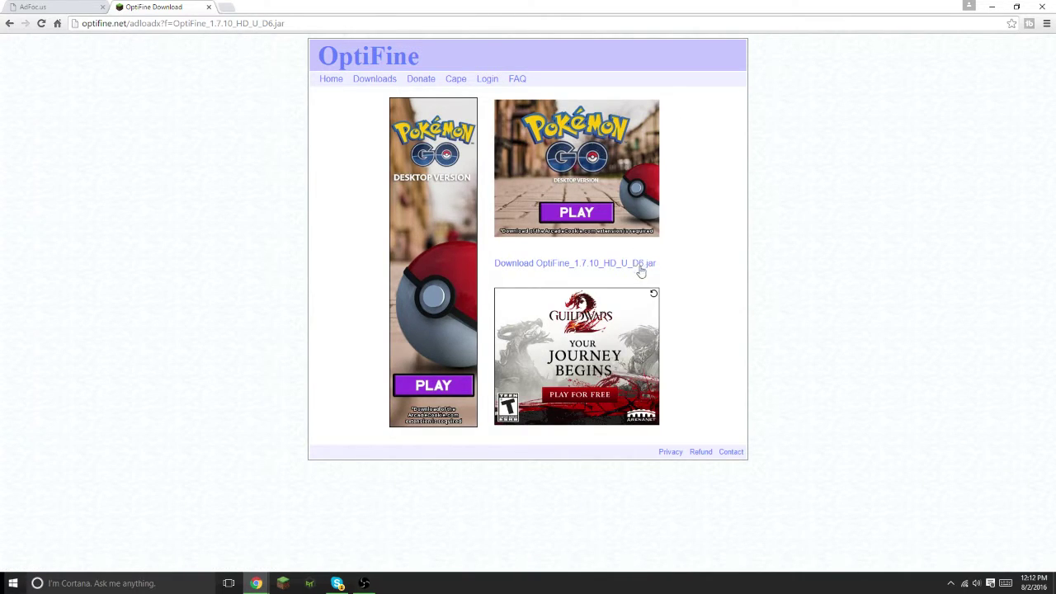
# Step: Start downloading OptiFine_1.7.10_HD_U_D6.jar, restore Chrome's window and close the Roblox window
pyautogui.click(600, 264)
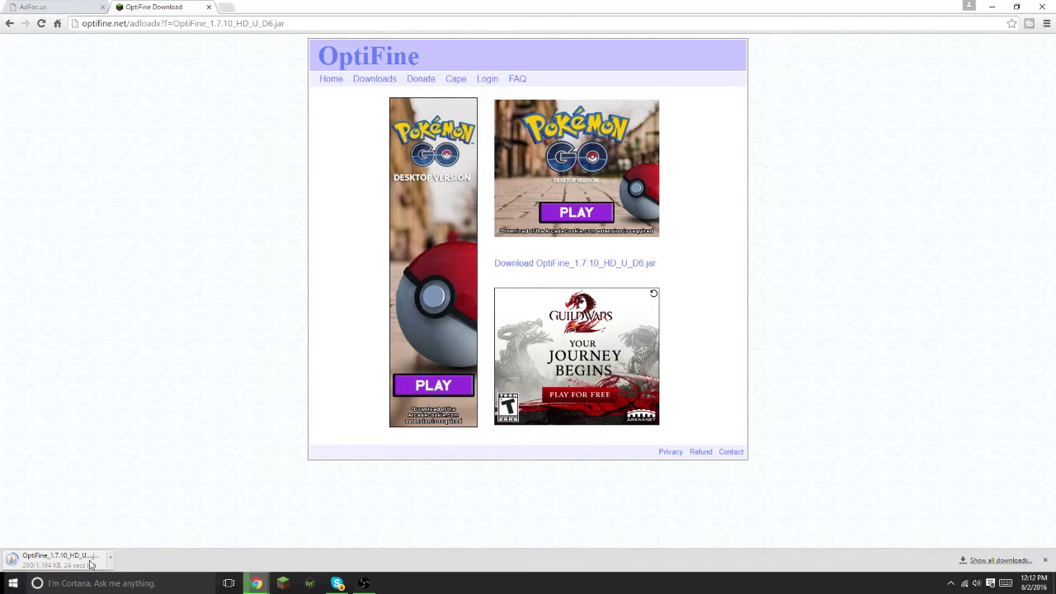
pyautogui.moveTo(528, 8); pyautogui.dragTo(649, 125)
pyautogui.click(1045, 8)
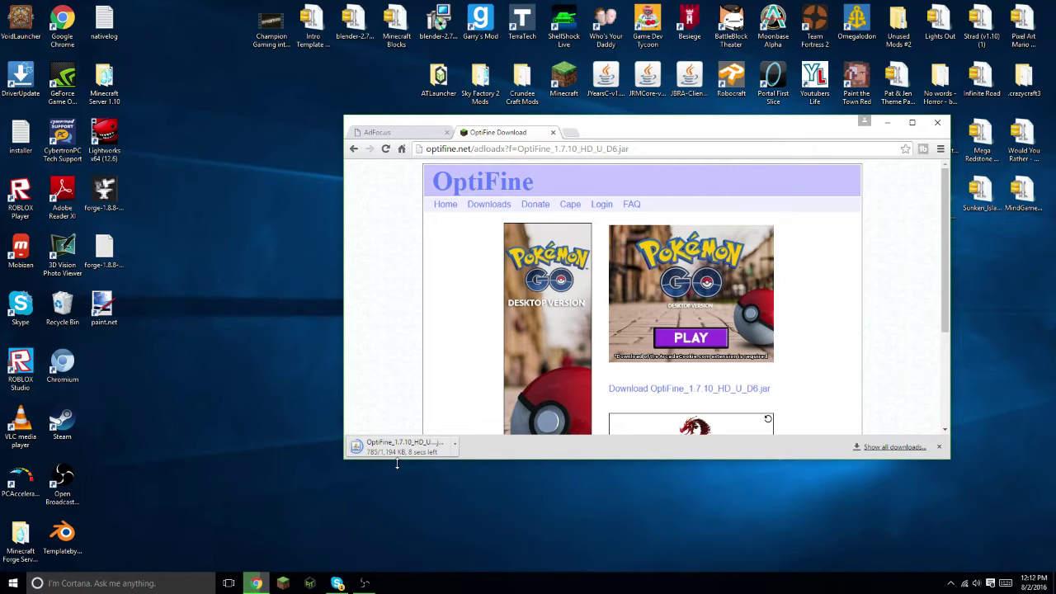
# Step: Open the AppData Roaming folder by running %appdata%
pyautogui.press('super+r')
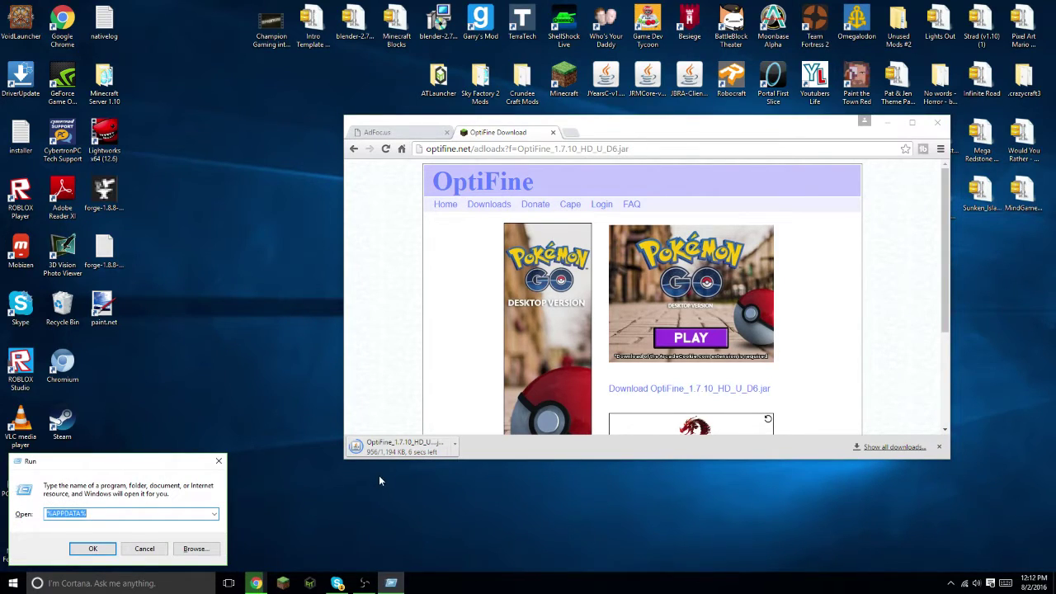
pyautogui.press('BackSpace')
pyautogui.write('%a')
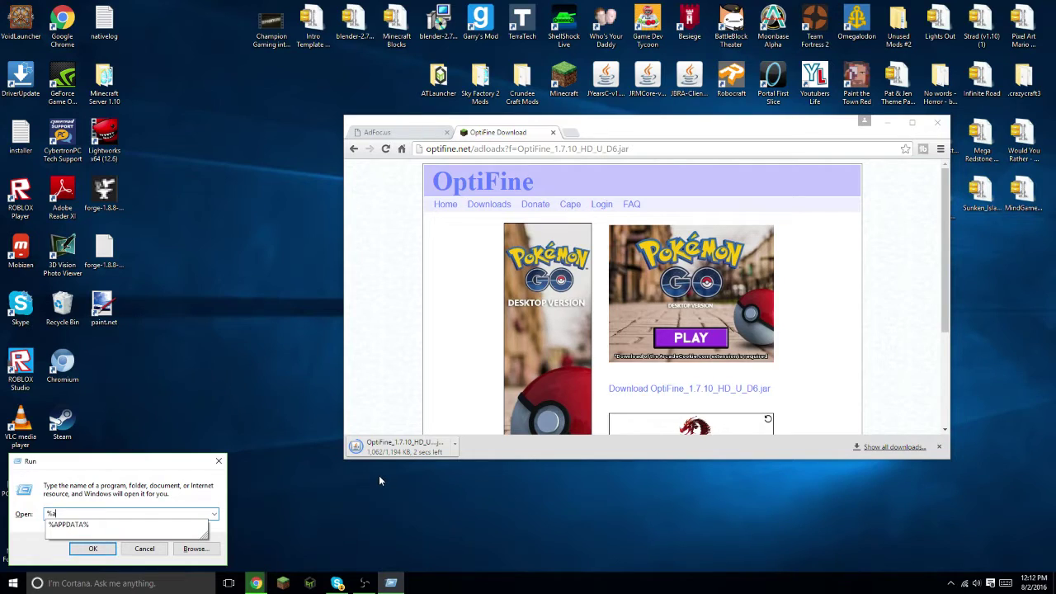
pyautogui.write('ppdata%')
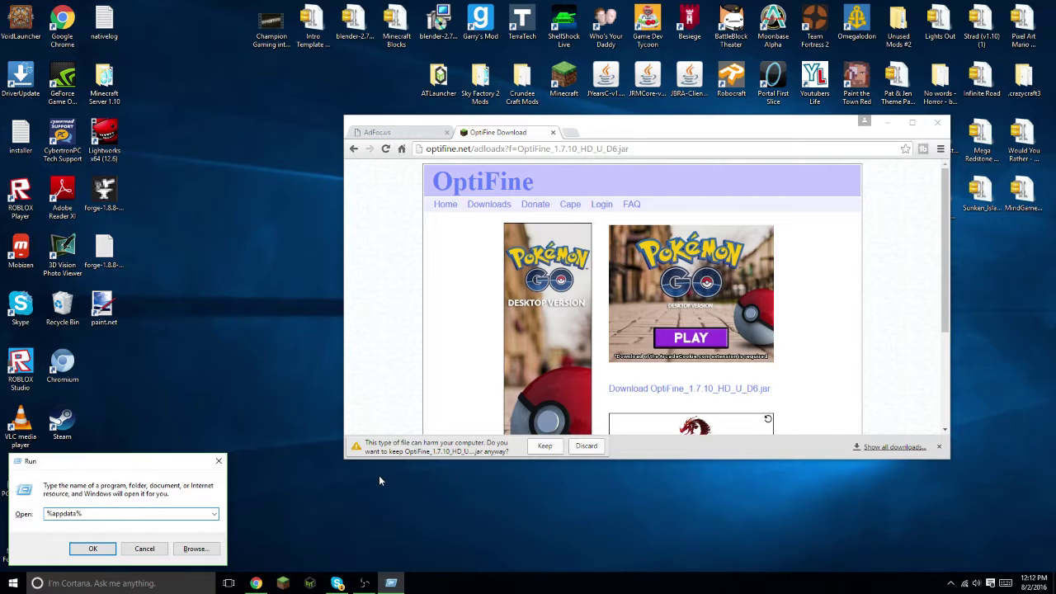
pyautogui.press('Return')
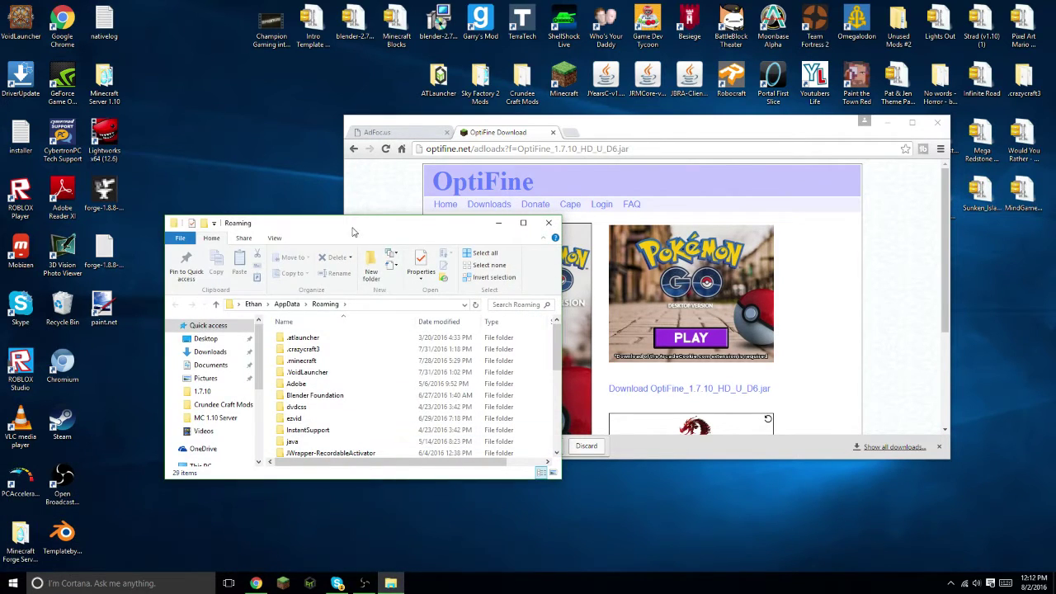
pyautogui.moveTo(352, 231); pyautogui.dragTo(139, 349)
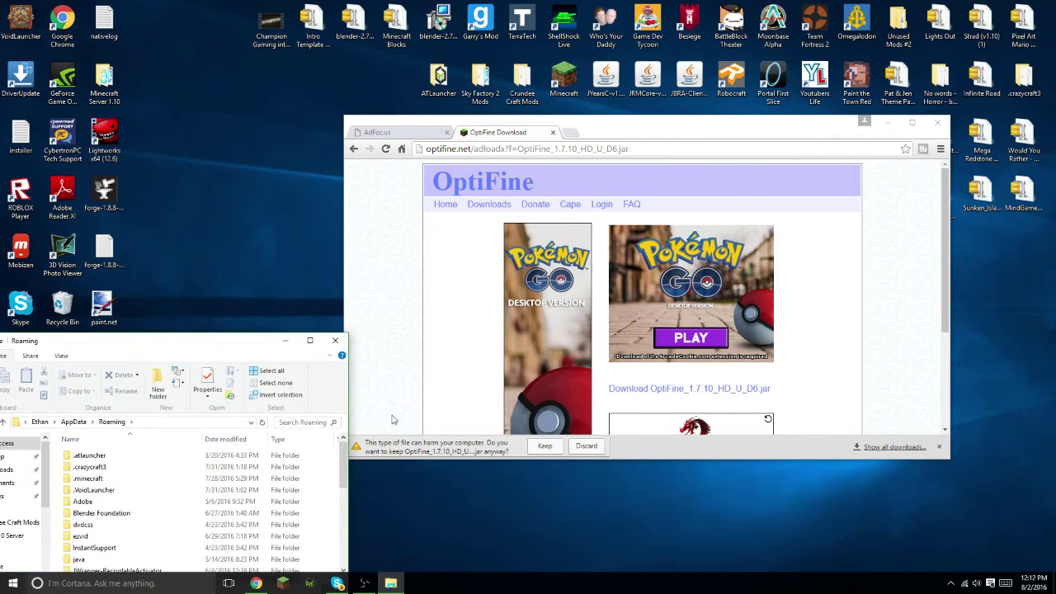
# Step: Keep the OptiFine jar download despite the warning and place it on the desktop
pyautogui.click(545, 447)
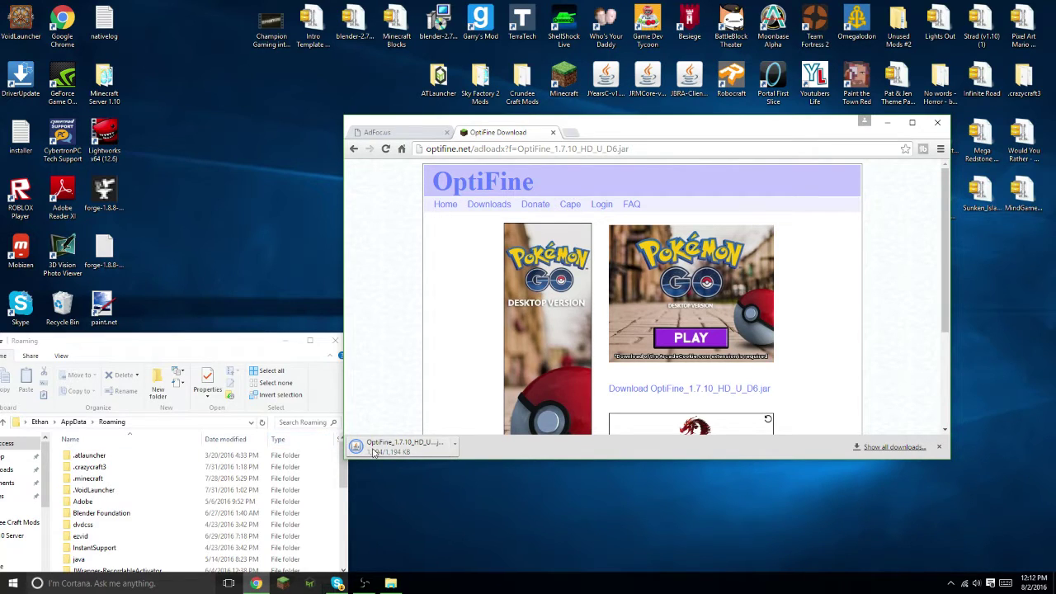
pyautogui.moveTo(408, 447); pyautogui.dragTo(274, 216)
pyautogui.click(890, 124)
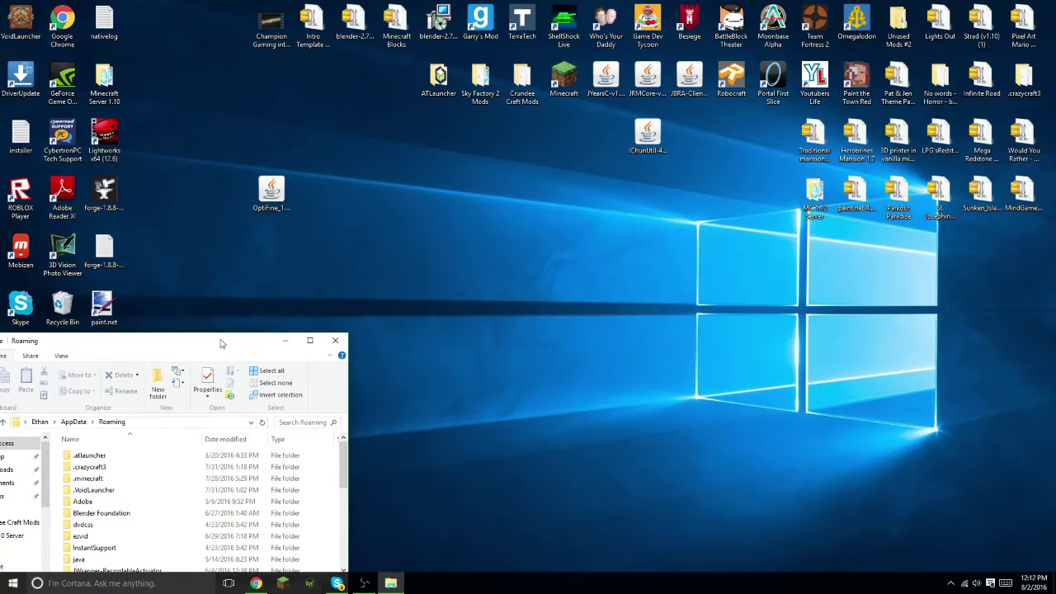
pyautogui.moveTo(231, 348); pyautogui.dragTo(627, 232)
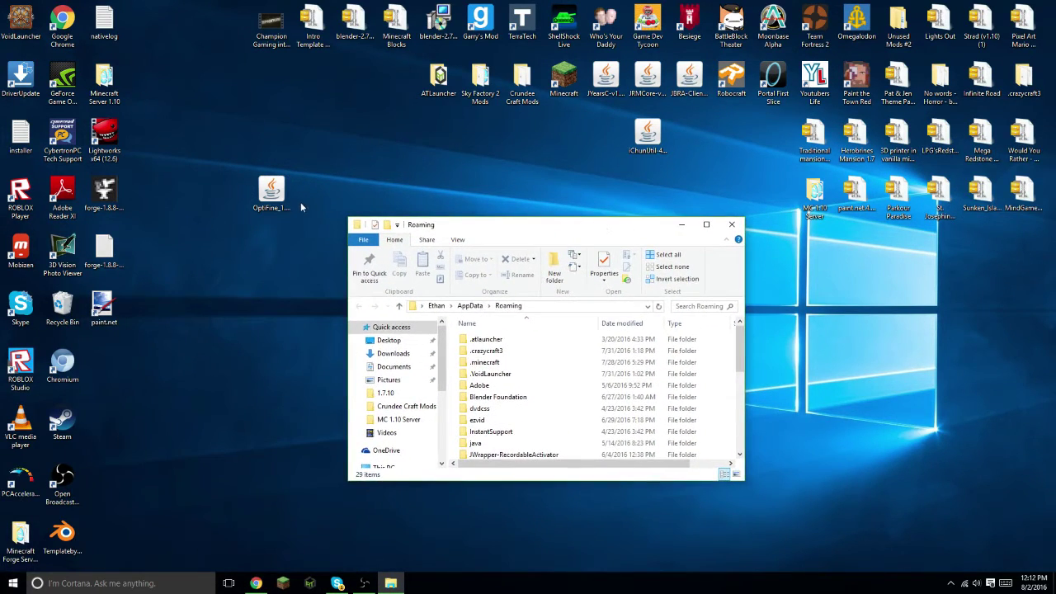
# Step: Install OptiFine HD Ultra D6 for Minecraft 1.7.10 using the OptiFine installer
pyautogui.doubleClick(272, 193)
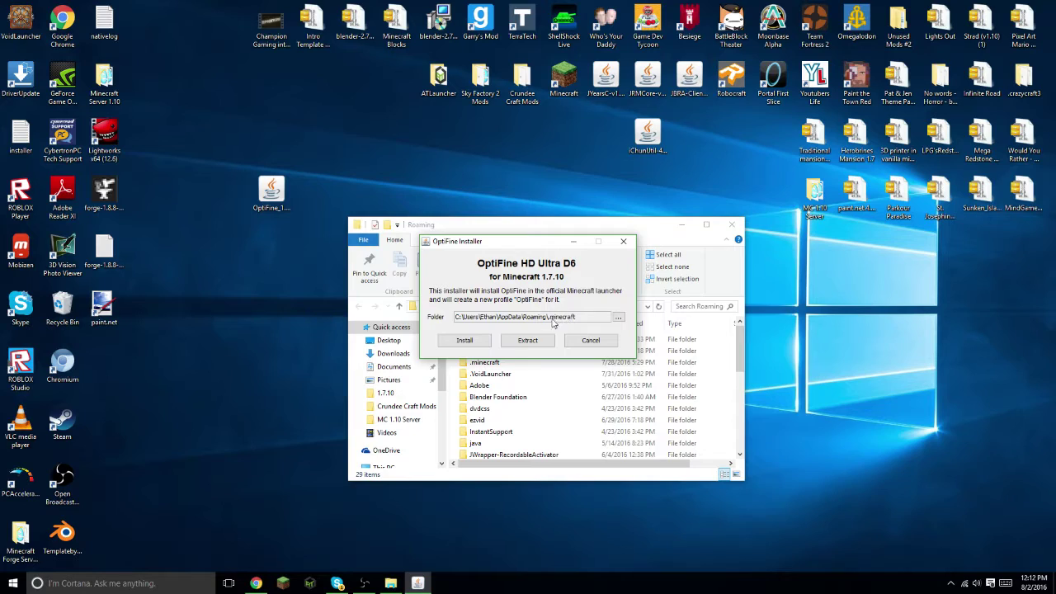
pyautogui.click(477, 341)
pyautogui.click(534, 304)
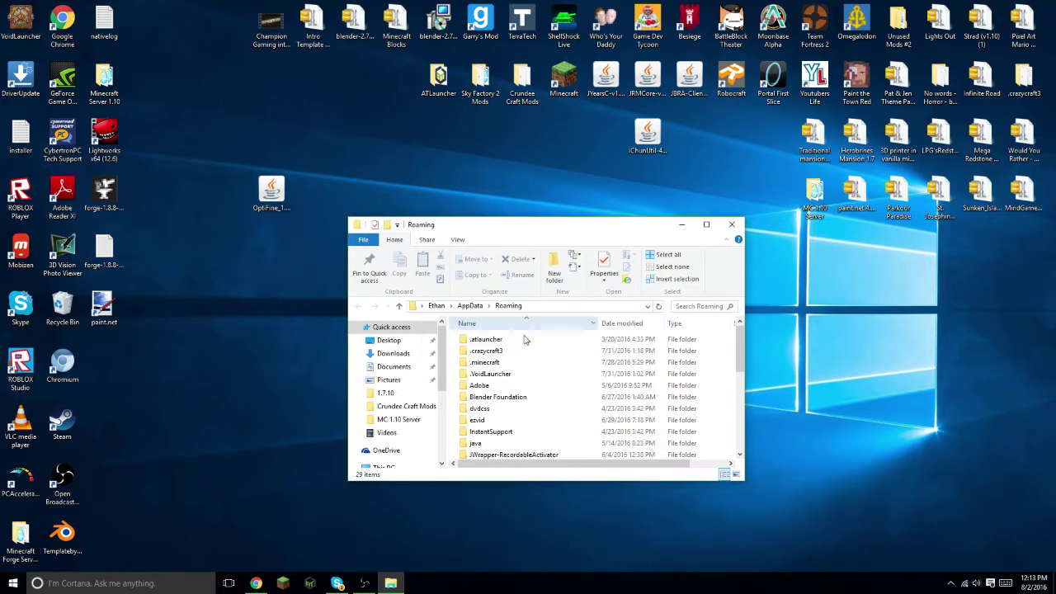
# Step: Move the OptiFine jar into the .minecraft mods folder
pyautogui.doubleClick(485, 362)
pyautogui.scroll(-5, 495, 429)
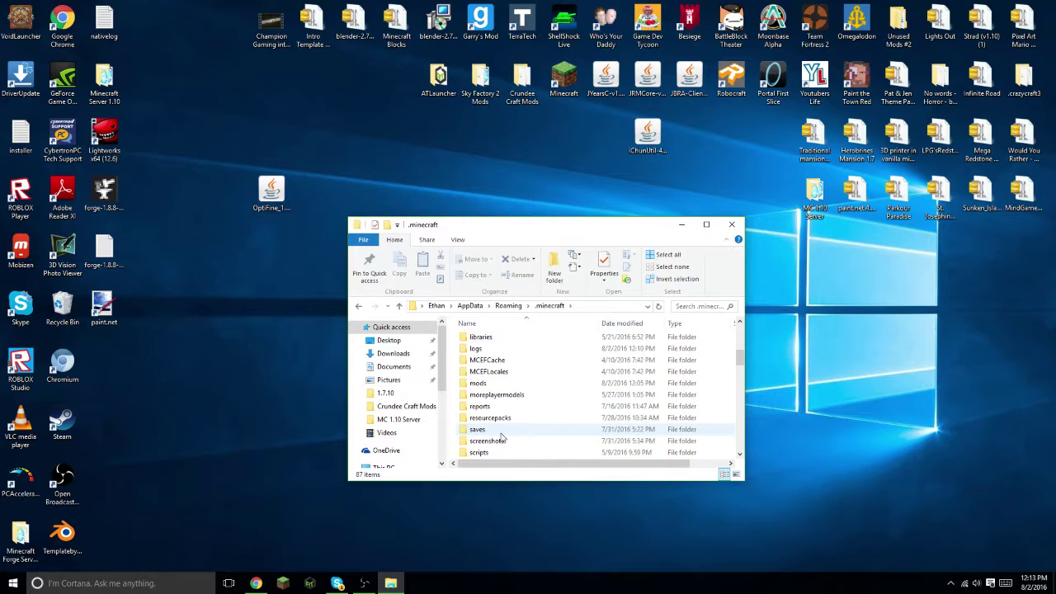
pyautogui.doubleClick(478, 382)
pyautogui.moveTo(270, 191); pyautogui.dragTo(532, 403)
pyautogui.click(681, 225)
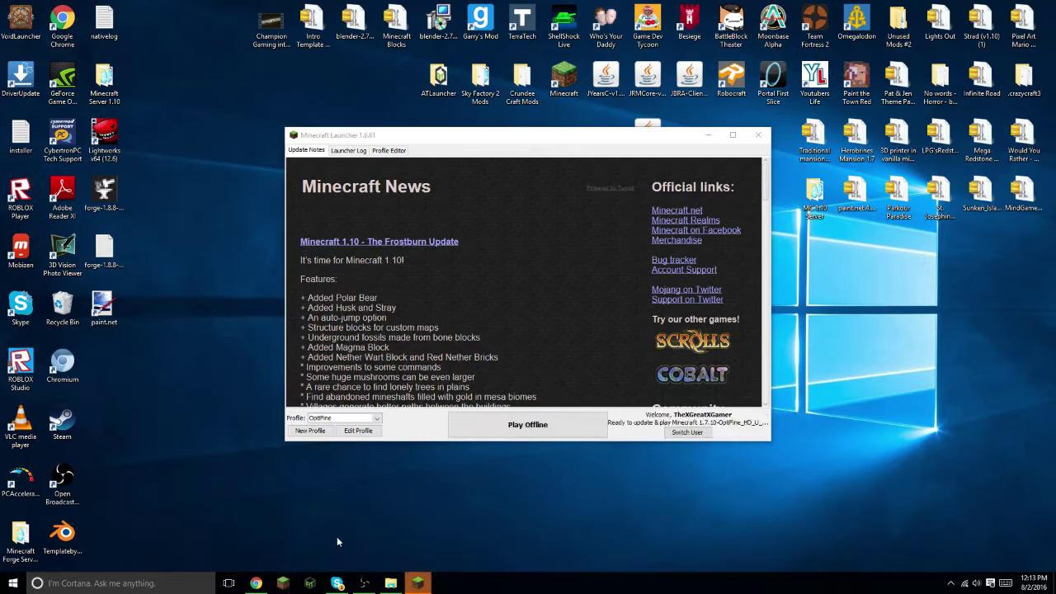
# Step: Select the forge profile in the launcher and launch Minecraft 1.7.10 with it
pyautogui.click(378, 419)
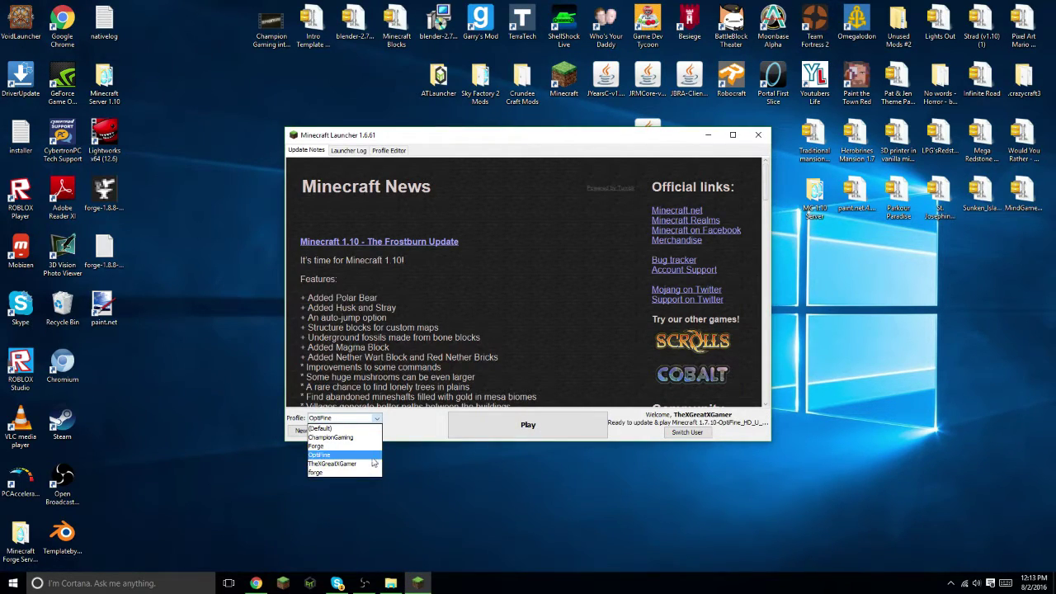
pyautogui.click(368, 474)
pyautogui.click(493, 428)
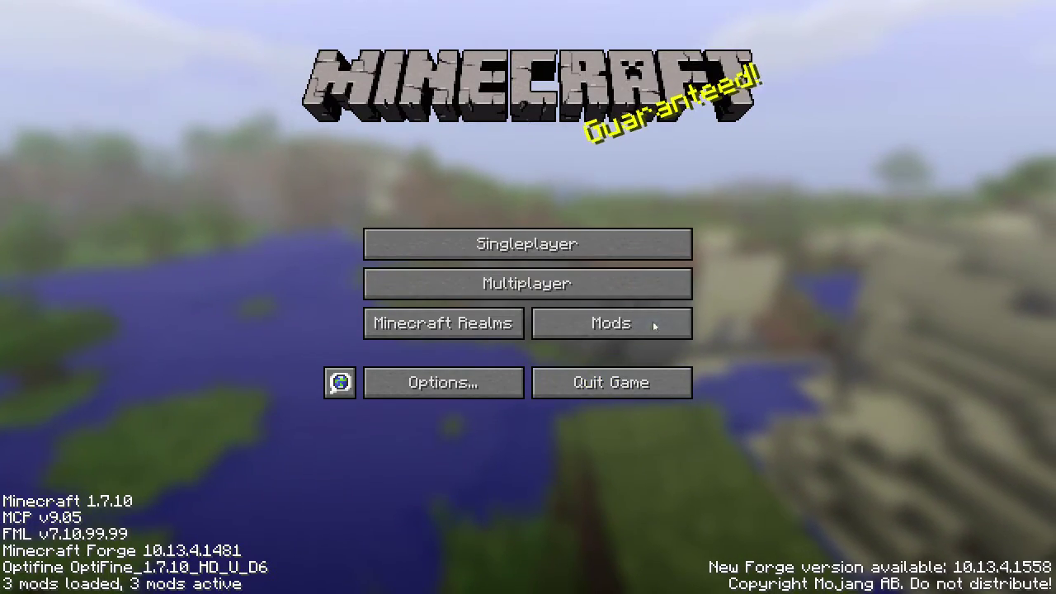
pyautogui.click(655, 327)
pyautogui.click(97, 199)
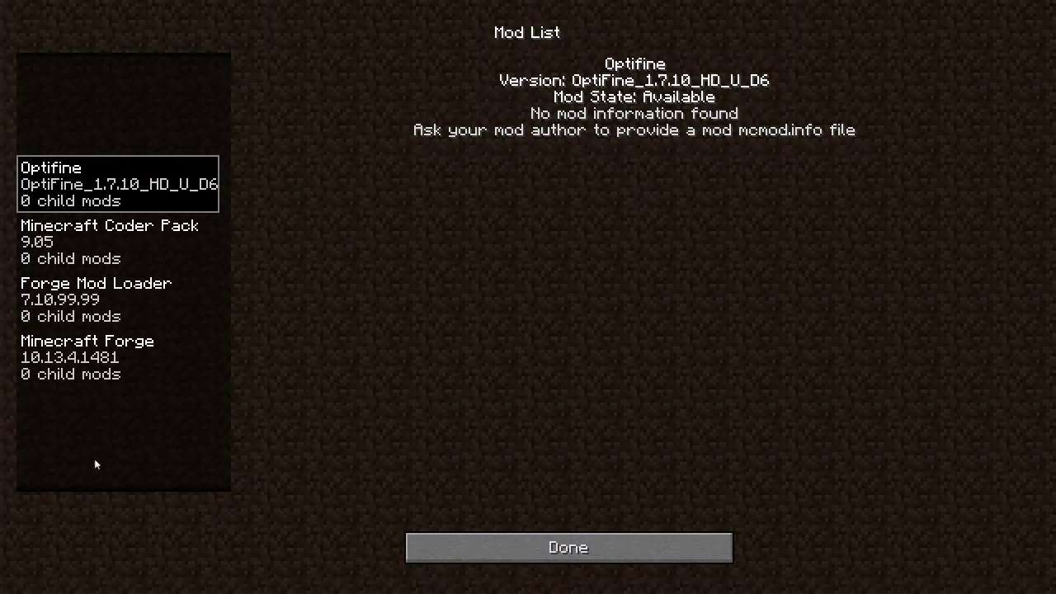
pyautogui.click(582, 544)
pyautogui.click(439, 388)
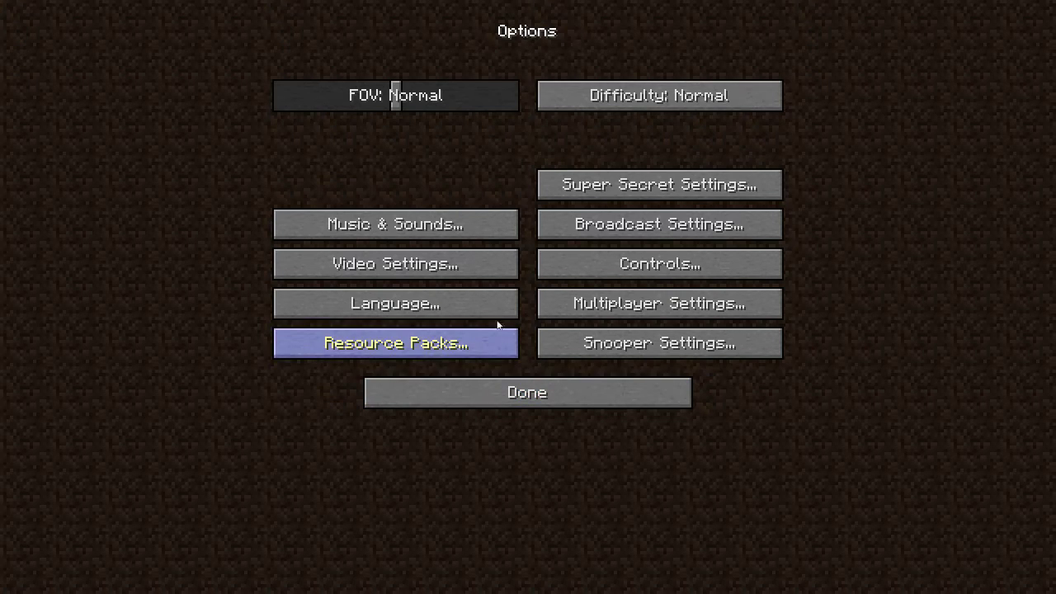
pyautogui.click(455, 268)
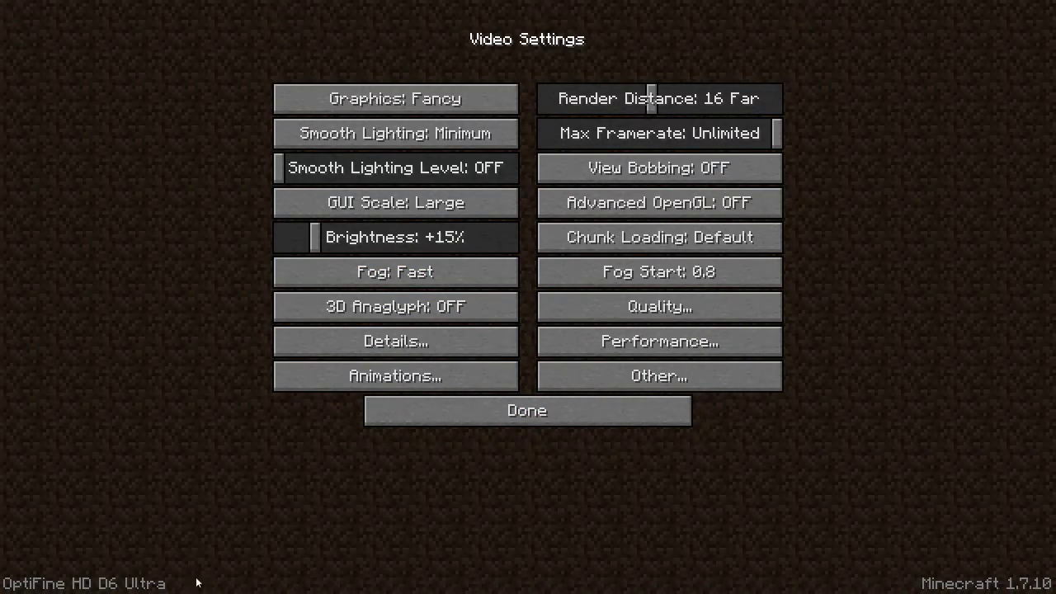
pyautogui.click(580, 419)
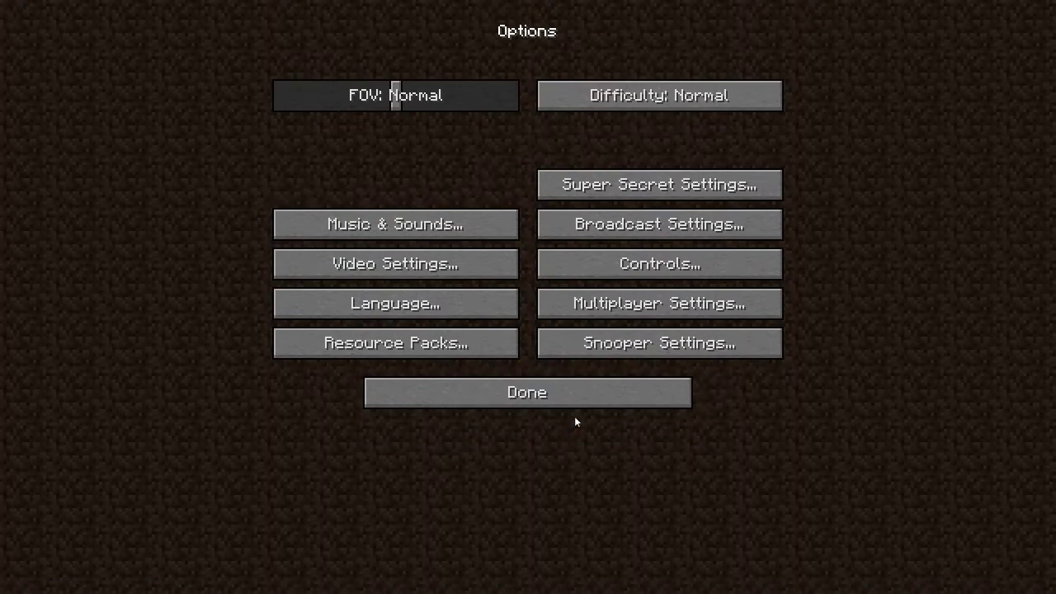
pyautogui.click(565, 401)
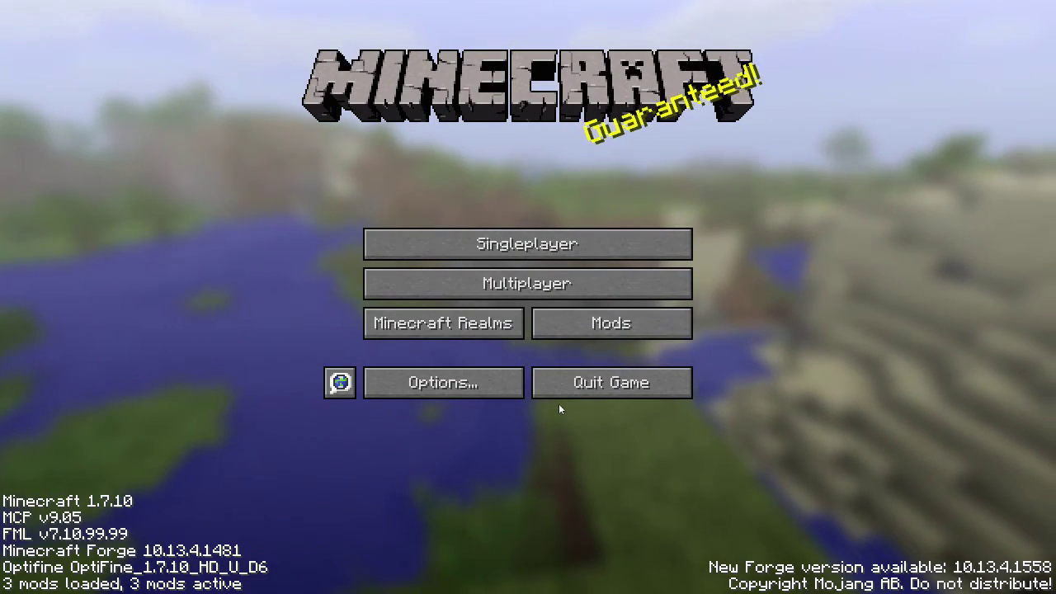